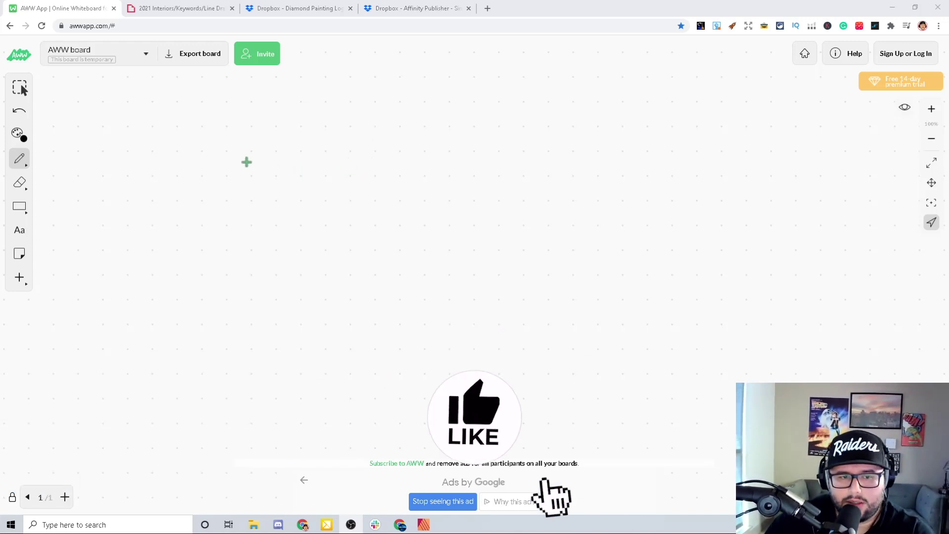
# Step: Draw three boxes in a row linked by arrows: one marked "T", one marked "Sub-T", and one filled with small shapes
pyautogui.moveTo(162, 115)
pyautogui.mouseDown()
pyautogui.moveTo(142, 167)
pyautogui.moveTo(290, 169)
pyautogui.moveTo(298, 112)
pyautogui.moveTo(146, 111)
pyautogui.mouseUp()
pyautogui.moveTo(216, 122); pyautogui.dragTo(209, 158)
pyautogui.moveTo(189, 128); pyautogui.dragTo(254, 124)
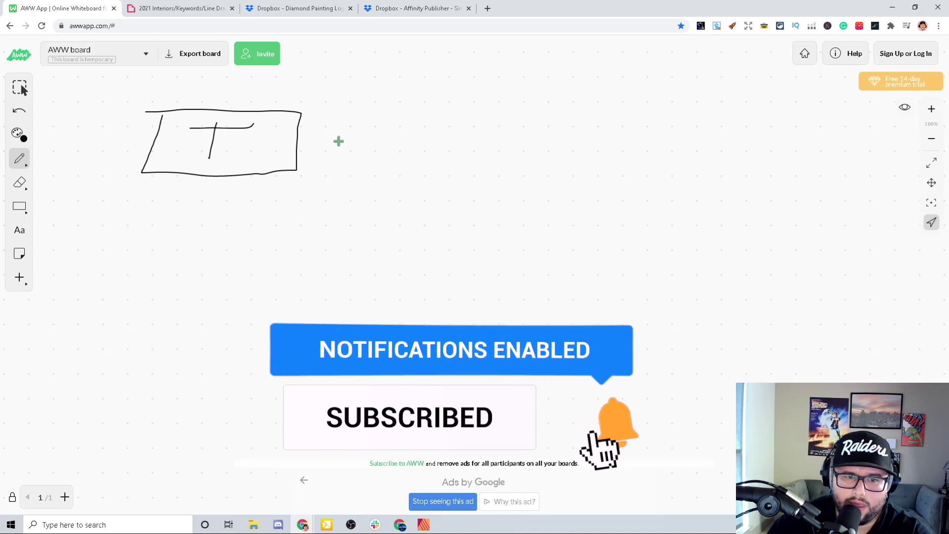
pyautogui.moveTo(311, 140); pyautogui.dragTo(357, 146)
pyautogui.moveTo(408, 102)
pyautogui.mouseDown()
pyautogui.moveTo(400, 154)
pyautogui.moveTo(442, 176)
pyautogui.moveTo(557, 178)
pyautogui.moveTo(557, 100)
pyautogui.moveTo(408, 107)
pyautogui.moveTo(452, 136)
pyautogui.moveTo(433, 134)
pyautogui.moveTo(463, 139)
pyautogui.moveTo(488, 137)
pyautogui.moveTo(499, 123)
pyautogui.moveTo(488, 131)
pyautogui.moveTo(581, 126)
pyautogui.moveTo(582, 144)
pyautogui.moveTo(667, 142)
pyautogui.moveTo(649, 158)
pyautogui.mouseUp()
pyautogui.moveTo(696, 103)
pyautogui.mouseDown()
pyautogui.moveTo(680, 184)
pyautogui.moveTo(819, 192)
pyautogui.moveTo(839, 106)
pyautogui.moveTo(828, 88)
pyautogui.moveTo(674, 103)
pyautogui.moveTo(705, 126)
pyautogui.moveTo(729, 113)
pyautogui.moveTo(755, 125)
pyautogui.moveTo(758, 112)
pyautogui.moveTo(808, 119)
pyautogui.moveTo(785, 106)
pyautogui.mouseUp()
pyautogui.moveTo(709, 140)
pyautogui.mouseDown()
pyautogui.moveTo(757, 158)
pyautogui.moveTo(753, 142)
pyautogui.moveTo(800, 159)
pyautogui.moveTo(798, 145)
pyautogui.moveTo(816, 166)
pyautogui.moveTo(818, 146)
pyautogui.mouseUp()
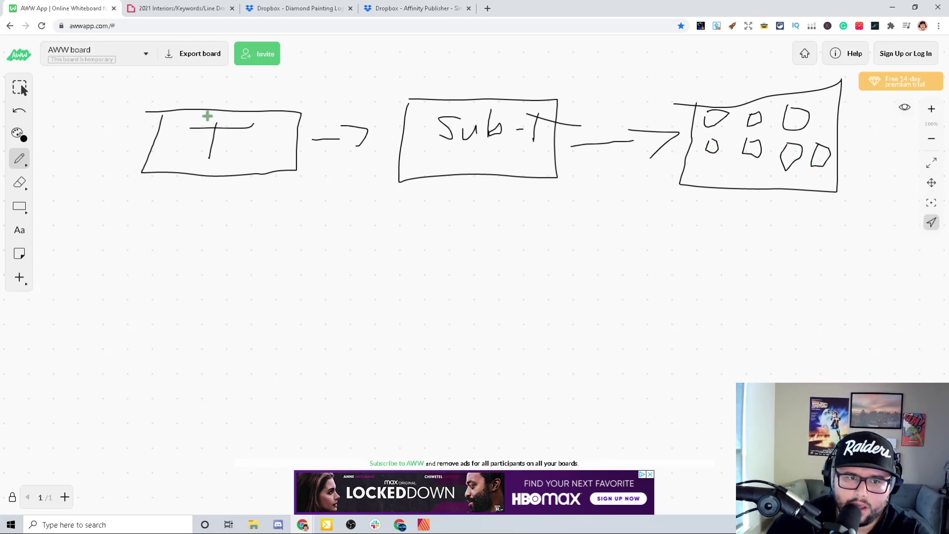
# Step: Number the three boxes 1, 2 and 3 above their upper edges
pyautogui.moveTo(243, 92); pyautogui.dragTo(312, 110)
pyautogui.moveTo(463, 74)
pyautogui.mouseDown()
pyautogui.moveTo(510, 62)
pyautogui.moveTo(514, 95)
pyautogui.mouseUp()
pyautogui.moveTo(736, 68)
pyautogui.mouseDown()
pyautogui.moveTo(756, 90)
pyautogui.moveTo(739, 104)
pyautogui.mouseUp()
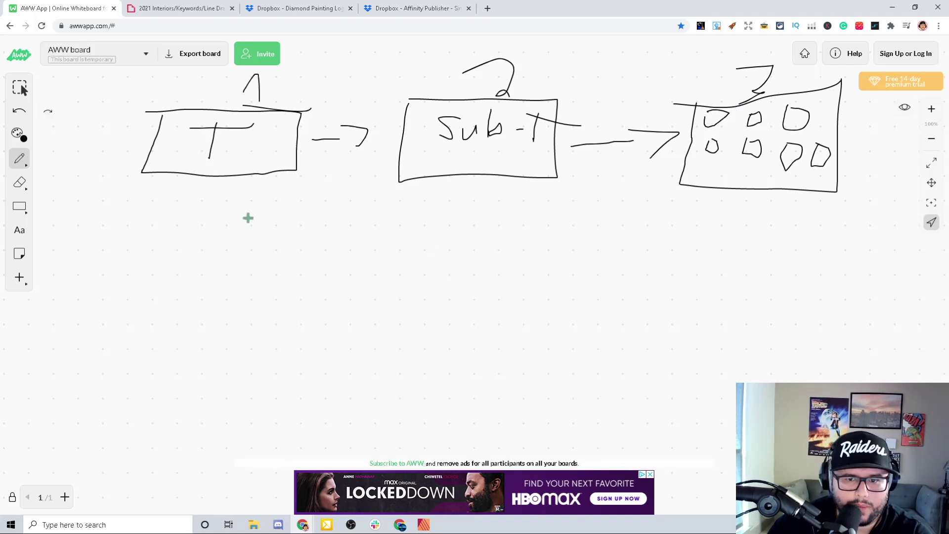
# Step: Draw a downward arrow from the Sub-T box to a new box containing a small square
pyautogui.moveTo(488, 186)
pyautogui.mouseDown()
pyautogui.moveTo(475, 265)
pyautogui.moveTo(496, 234)
pyautogui.mouseUp()
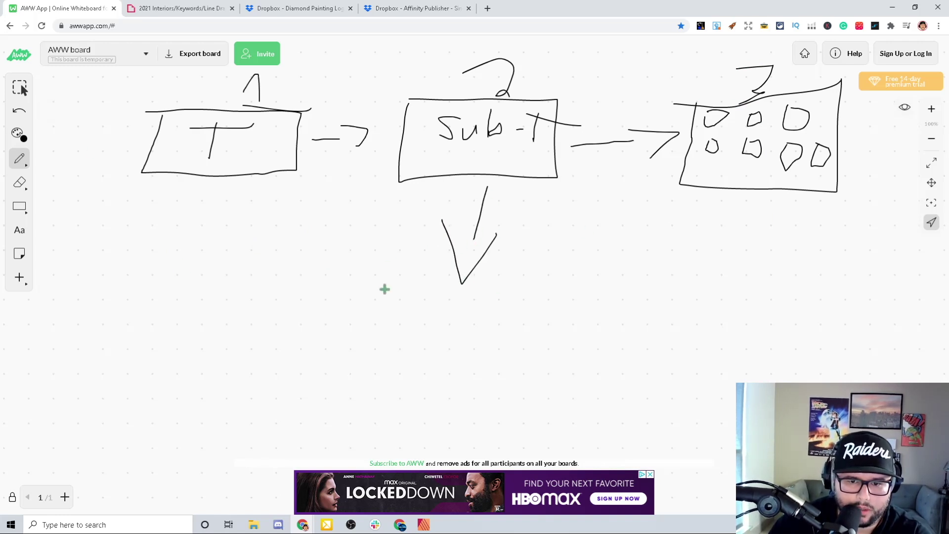
pyautogui.moveTo(403, 316)
pyautogui.mouseDown()
pyautogui.moveTo(552, 391)
pyautogui.moveTo(366, 301)
pyautogui.mouseUp()
pyautogui.scroll(-1, 449, 341)
pyautogui.moveTo(448, 349)
pyautogui.mouseDown()
pyautogui.moveTo(483, 360)
pyautogui.moveTo(446, 362)
pyautogui.mouseUp()
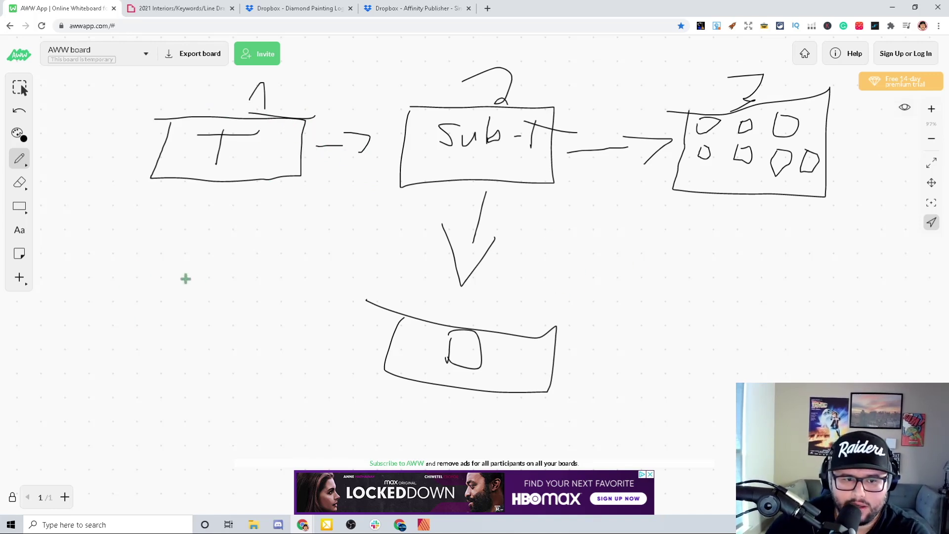
# Step: Draw a box labelled "A" below the T box, link it with a curved arrow from T, and add two dollar signs beneath
pyautogui.moveTo(114, 268)
pyautogui.mouseDown()
pyautogui.moveTo(119, 232)
pyautogui.moveTo(133, 265)
pyautogui.moveTo(144, 253)
pyautogui.moveTo(320, 265)
pyautogui.moveTo(332, 220)
pyautogui.moveTo(169, 231)
pyautogui.mouseUp()
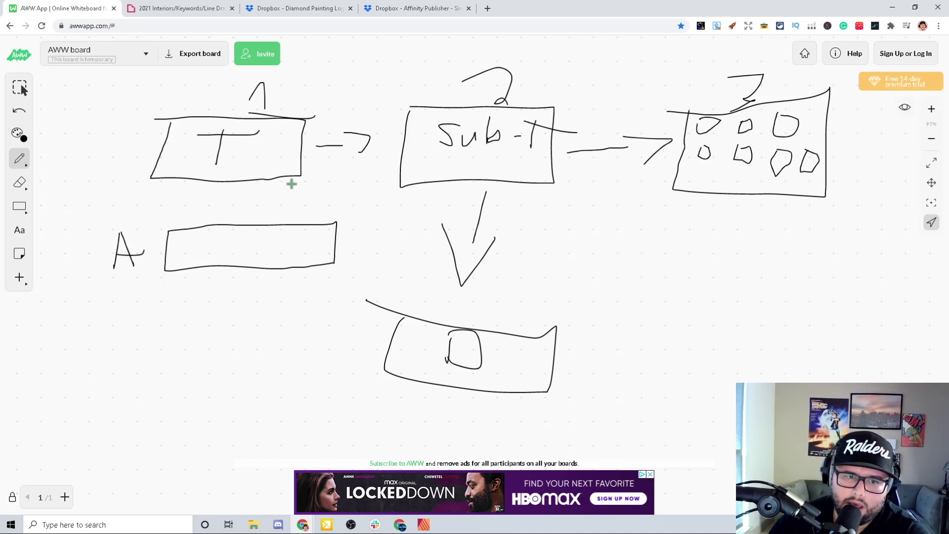
pyautogui.moveTo(290, 158)
pyautogui.mouseDown()
pyautogui.moveTo(321, 164)
pyautogui.moveTo(341, 197)
pyautogui.moveTo(306, 220)
pyautogui.moveTo(309, 232)
pyautogui.moveTo(339, 224)
pyautogui.mouseUp()
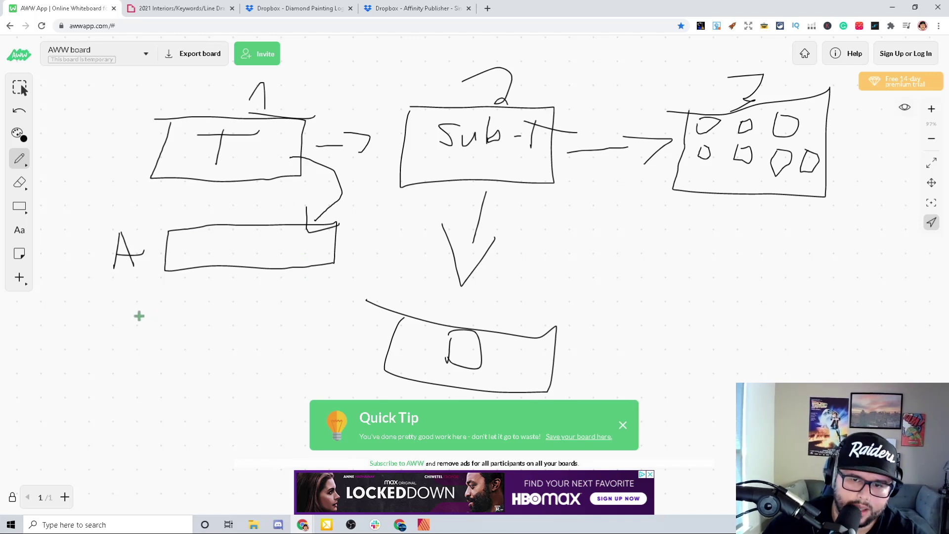
pyautogui.moveTo(161, 299)
pyautogui.mouseDown()
pyautogui.moveTo(143, 329)
pyautogui.moveTo(142, 298)
pyautogui.moveTo(162, 305)
pyautogui.moveTo(134, 323)
pyautogui.moveTo(194, 318)
pyautogui.mouseUp()
pyautogui.moveTo(181, 307)
pyautogui.mouseDown()
pyautogui.moveTo(215, 288)
pyautogui.moveTo(187, 318)
pyautogui.mouseUp()
pyautogui.moveTo(225, 285); pyautogui.dragTo(190, 332)
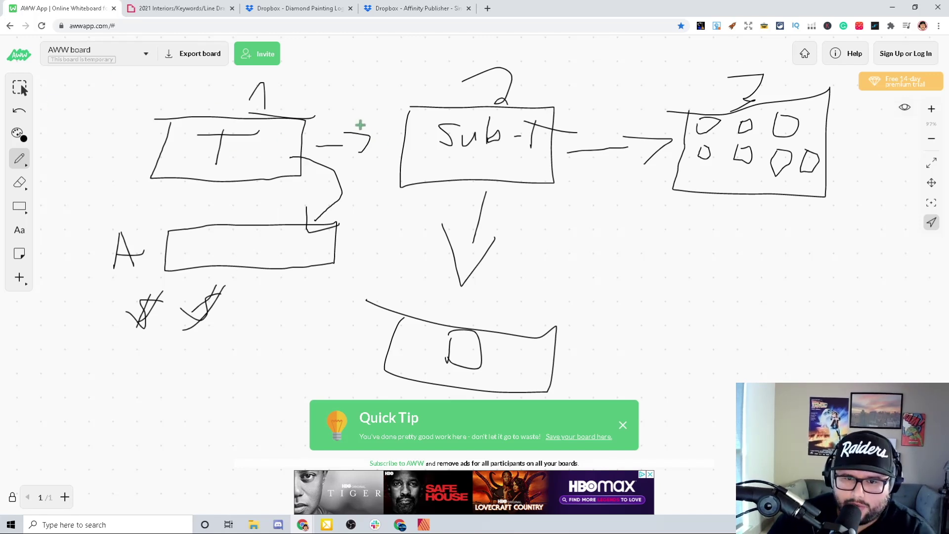
# Step: Mark the Sub-T box with another 2, draw an arrow from it to box A, and add three more dollar signs
pyautogui.moveTo(384, 71)
pyautogui.mouseDown()
pyautogui.moveTo(417, 96)
pyautogui.moveTo(440, 98)
pyautogui.mouseUp()
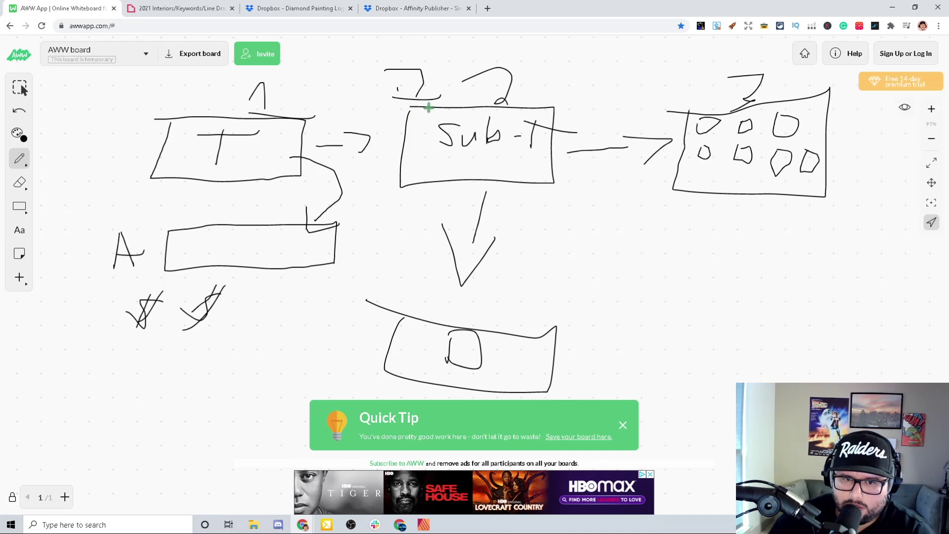
pyautogui.moveTo(392, 197)
pyautogui.mouseDown()
pyautogui.moveTo(354, 225)
pyautogui.moveTo(366, 230)
pyautogui.mouseUp()
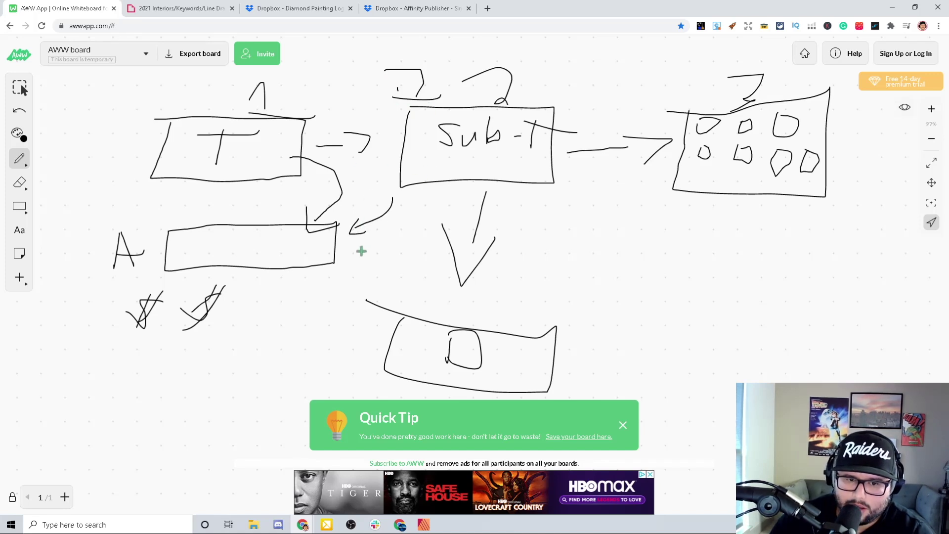
pyautogui.moveTo(253, 292); pyautogui.dragTo(232, 314)
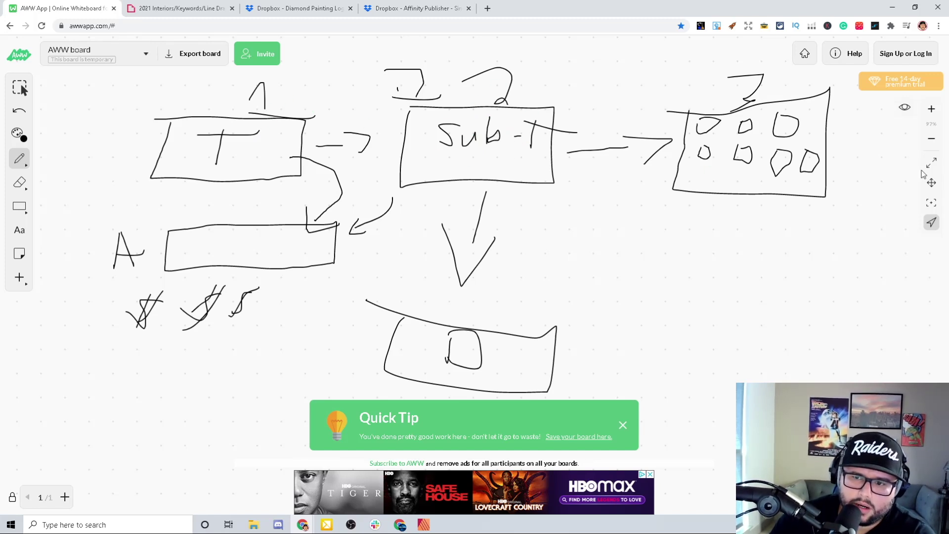
pyautogui.moveTo(277, 289)
pyautogui.mouseDown()
pyautogui.moveTo(263, 304)
pyautogui.moveTo(253, 305)
pyautogui.moveTo(270, 312)
pyautogui.mouseUp()
pyautogui.moveTo(316, 272); pyautogui.dragTo(297, 295)
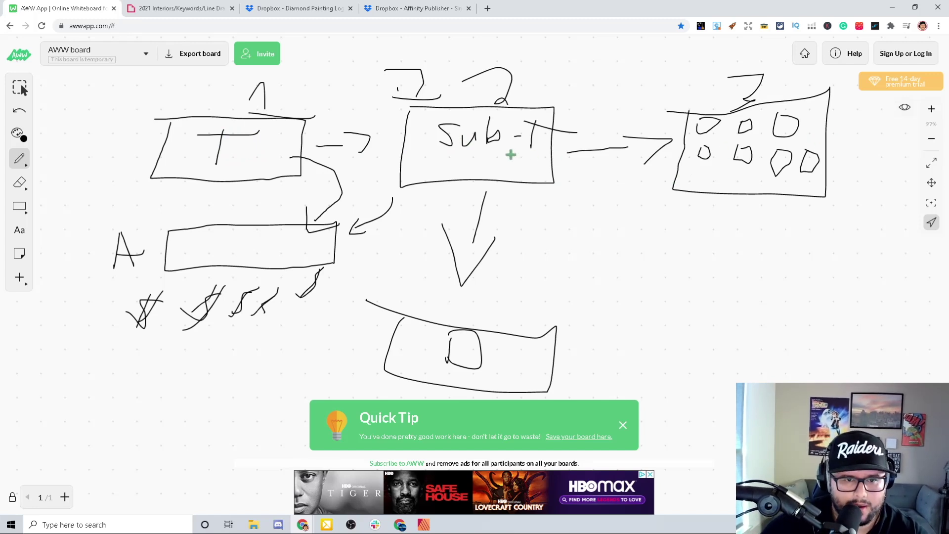
# Step: Write "Page 5" below the box of small shapes
pyautogui.moveTo(581, 221)
pyautogui.mouseDown()
pyautogui.moveTo(583, 259)
pyautogui.moveTo(568, 236)
pyautogui.moveTo(621, 256)
pyautogui.mouseUp()
pyautogui.moveTo(648, 232); pyautogui.dragTo(623, 266)
pyautogui.moveTo(657, 242)
pyautogui.mouseDown()
pyautogui.moveTo(677, 226)
pyautogui.moveTo(677, 250)
pyautogui.mouseUp()
pyautogui.moveTo(733, 220)
pyautogui.mouseDown()
pyautogui.moveTo(722, 245)
pyautogui.moveTo(767, 222)
pyautogui.mouseUp()
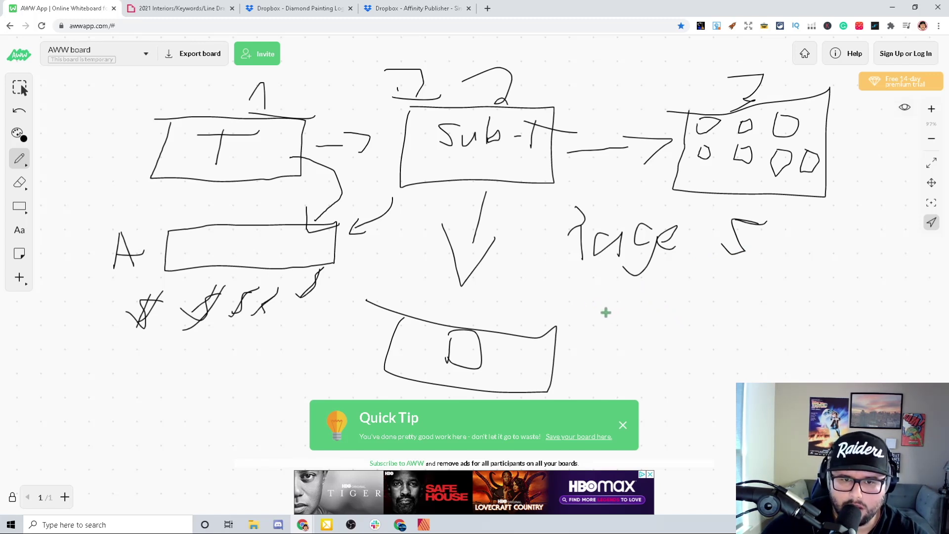
# Step: Write "Page 1" beneath "Page 5" and circle "Page 5"
pyautogui.moveTo(616, 310); pyautogui.dragTo(617, 328)
pyautogui.moveTo(628, 295); pyautogui.dragTo(631, 307)
pyautogui.moveTo(645, 316)
pyautogui.mouseDown()
pyautogui.moveTo(637, 320)
pyautogui.moveTo(651, 324)
pyautogui.mouseUp()
pyautogui.moveTo(665, 299)
pyautogui.mouseDown()
pyautogui.moveTo(684, 332)
pyautogui.moveTo(659, 346)
pyautogui.mouseUp()
pyautogui.moveTo(704, 314); pyautogui.dragTo(754, 321)
pyautogui.moveTo(763, 287)
pyautogui.mouseDown()
pyautogui.moveTo(779, 309)
pyautogui.moveTo(836, 301)
pyautogui.mouseUp()
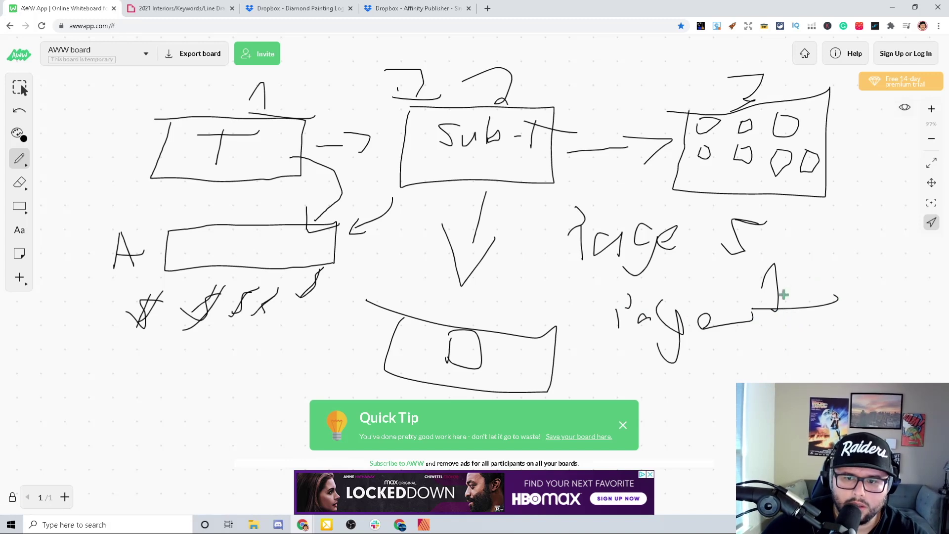
pyautogui.moveTo(699, 177)
pyautogui.mouseDown()
pyautogui.moveTo(542, 250)
pyautogui.moveTo(747, 208)
pyautogui.mouseUp()
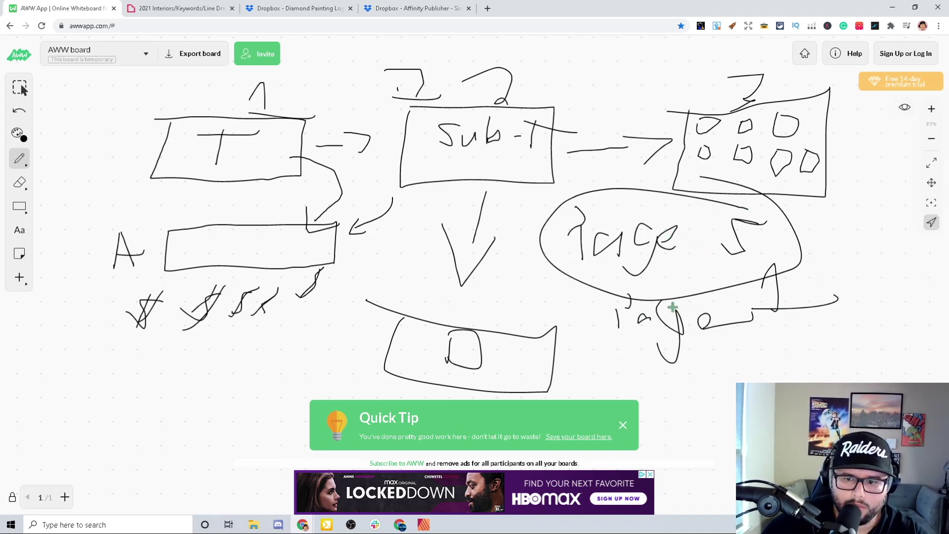
pyautogui.moveTo(557, 265)
pyautogui.mouseDown()
pyautogui.moveTo(588, 328)
pyautogui.moveTo(598, 297)
pyautogui.moveTo(599, 327)
pyautogui.moveTo(658, 364)
pyautogui.moveTo(759, 265)
pyautogui.moveTo(740, 304)
pyautogui.mouseUp()
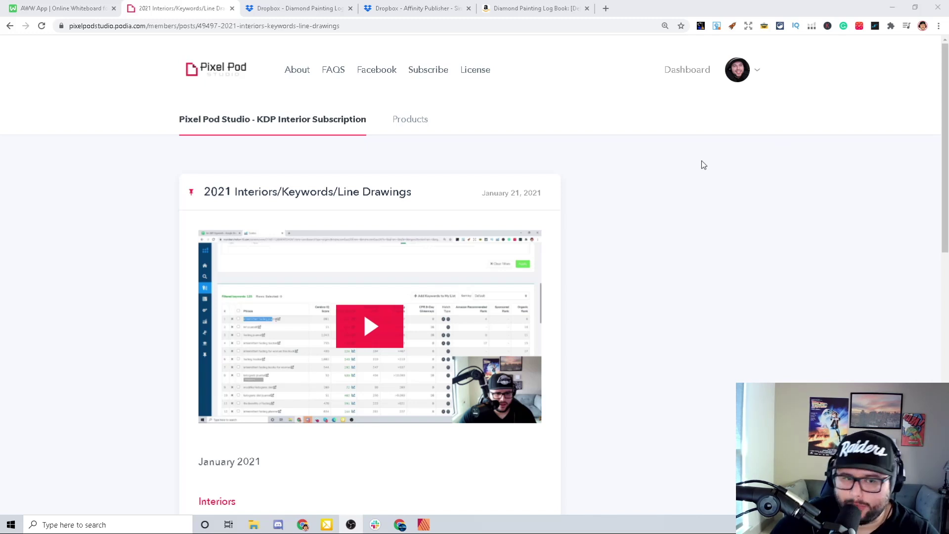
# Step: Look over the 2021 Interiors/Keywords/Line Drawings post and bring up the Diamond Painting Logbook-6x9 folder in Dropbox
pyautogui.scroll(-2, 691, 192)
pyautogui.scroll(-2, 666, 199)
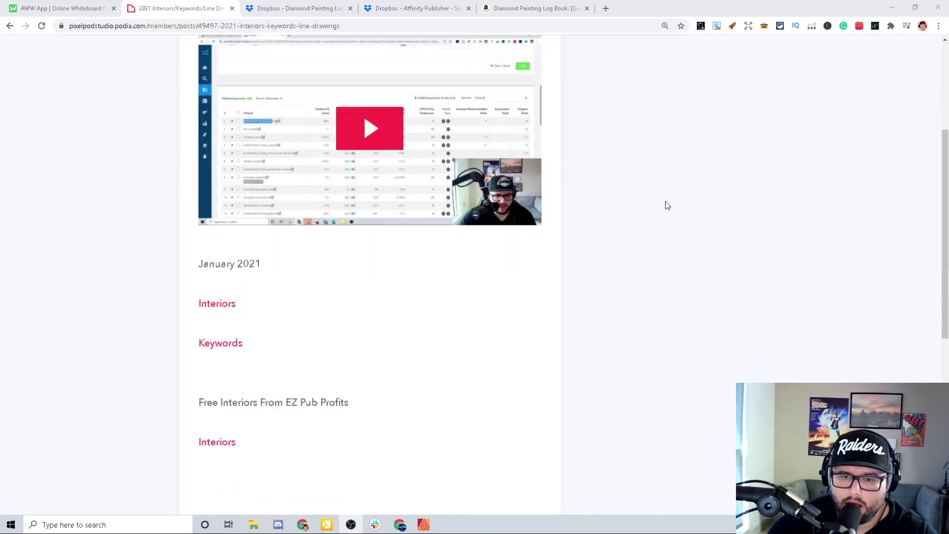
pyautogui.scroll(2, 665, 209)
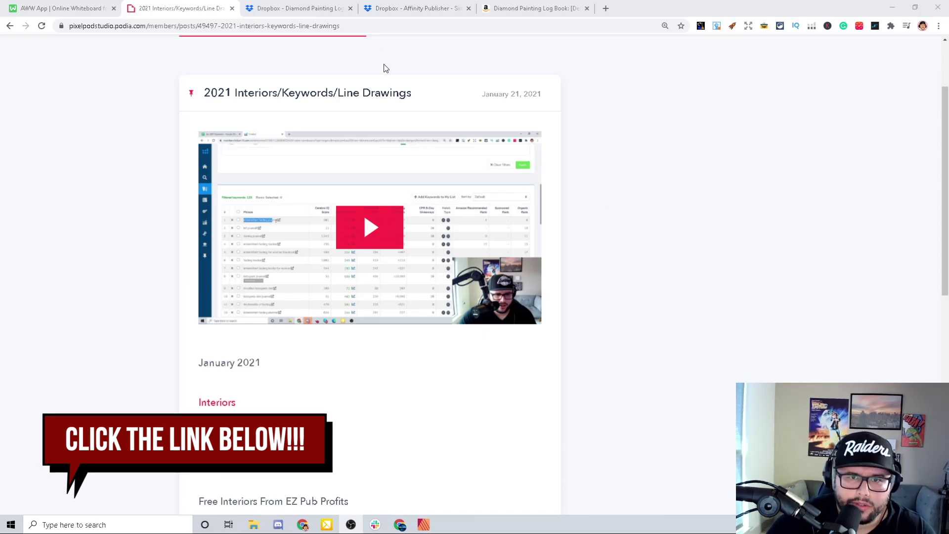
pyautogui.click(275, 10)
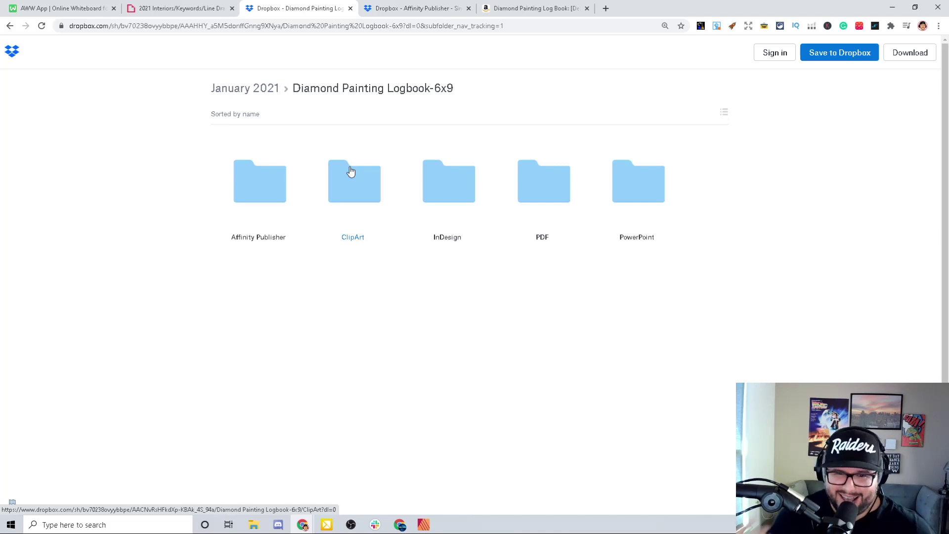
# Step: Switch to Affinity Publisher and examine the diamond painting log page's fields, color chart, rating rows and notes section
pyautogui.click(423, 524)
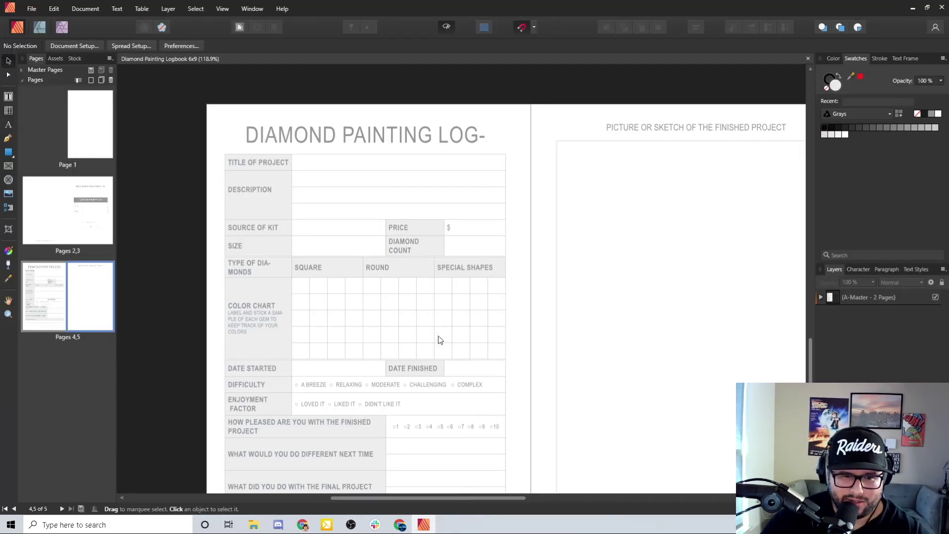
pyautogui.scroll(-2, 494, 247)
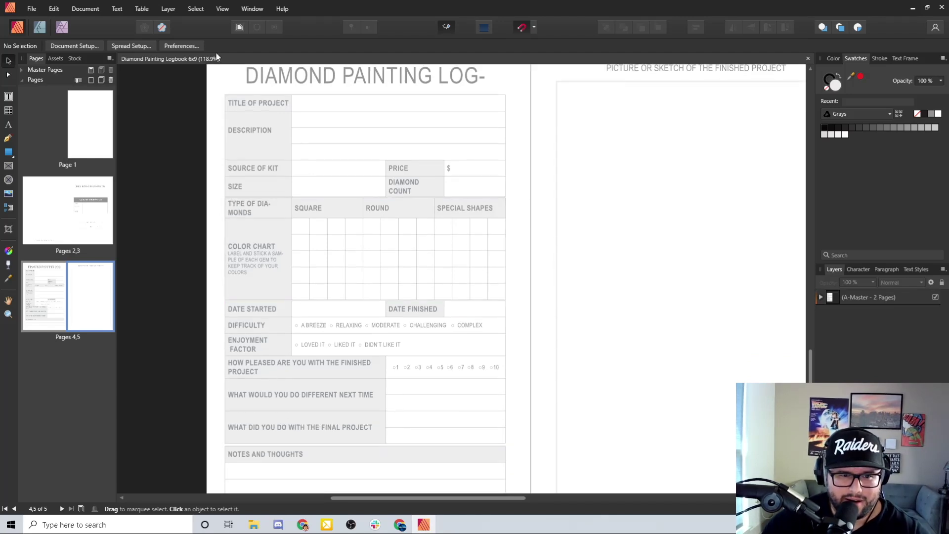
pyautogui.click(254, 121)
pyautogui.click(345, 260)
pyautogui.click(370, 358)
pyautogui.scroll(-3, 313, 430)
pyautogui.click(319, 410)
pyautogui.click(428, 342)
pyautogui.click(396, 194)
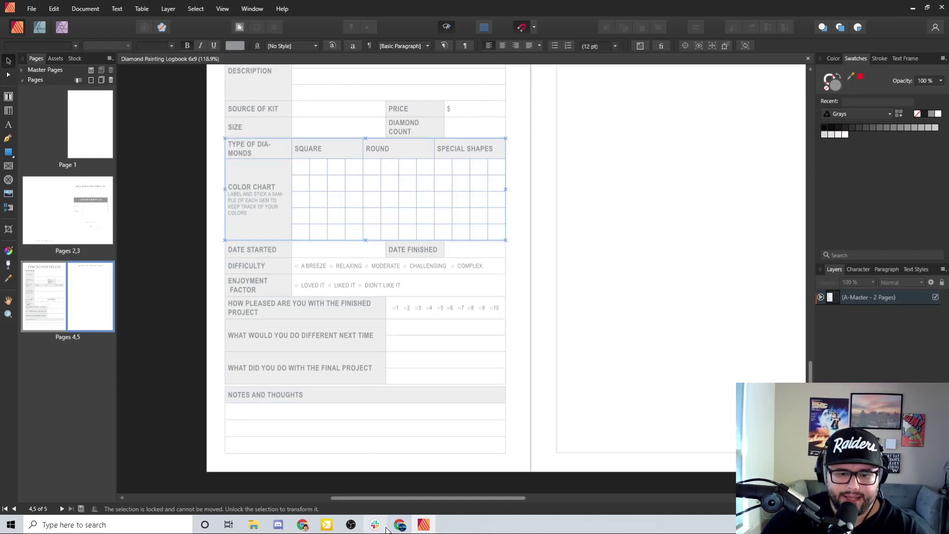
# Step: Switch to Chrome's Amazon listing for the Diamond Painting Log Book and highlight the keywords in its title and subtitle
pyautogui.moveTo(396, 525)
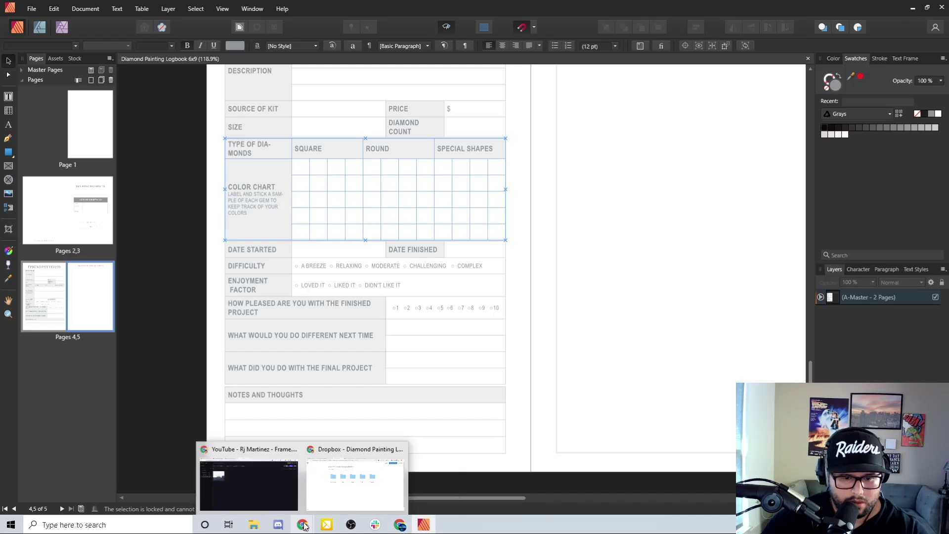
pyautogui.click(359, 501)
pyautogui.click(525, 8)
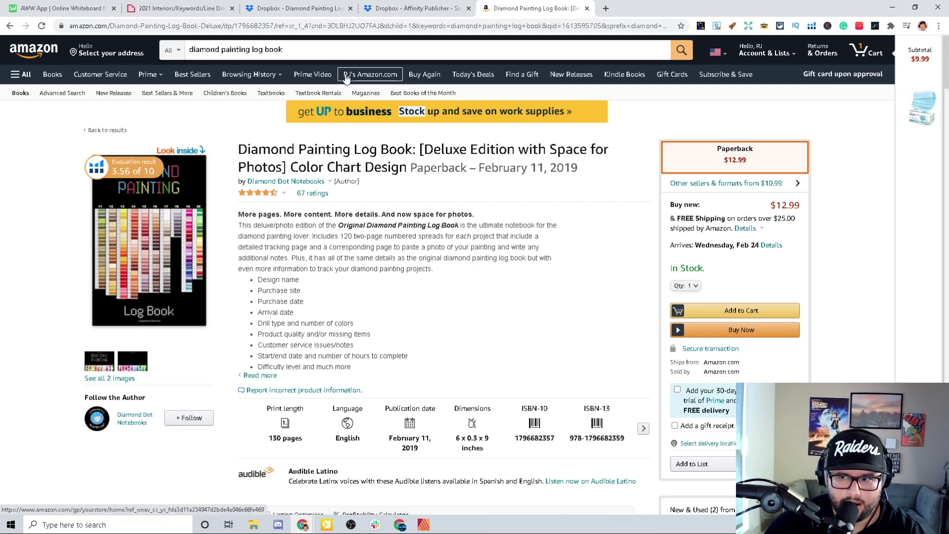
pyautogui.moveTo(239, 148); pyautogui.dragTo(412, 152)
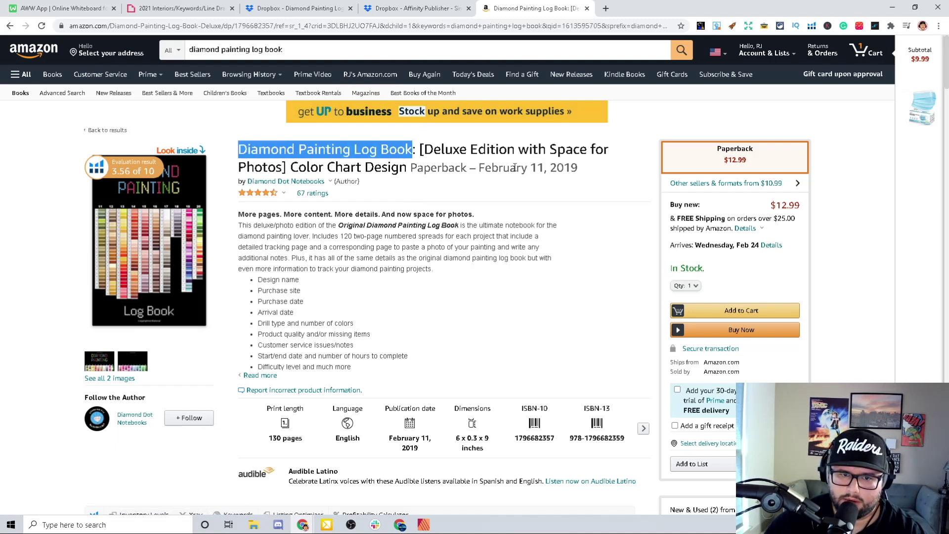
pyautogui.moveTo(455, 149)
pyautogui.mouseDown()
pyautogui.moveTo(531, 168)
pyautogui.moveTo(476, 167)
pyautogui.mouseUp()
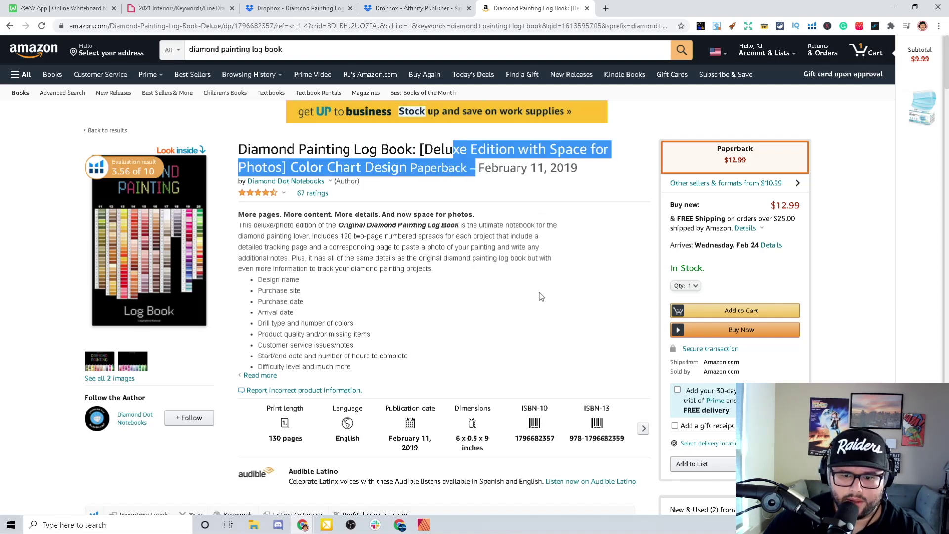
# Step: Show the listing's Helium 10 price and sales rank chart for All Time and open its keyword lookup in Cerebro
pyautogui.scroll(-3, 532, 284)
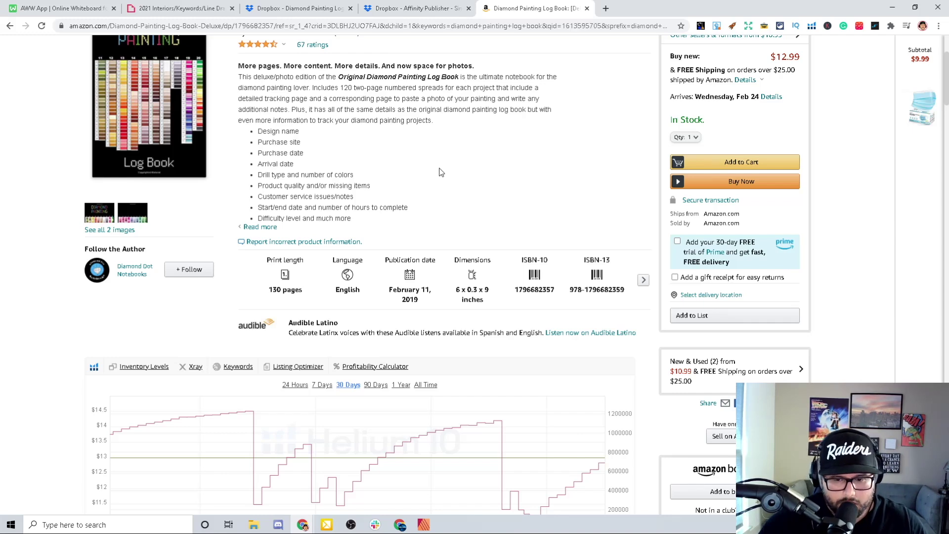
pyautogui.scroll(-2, 441, 173)
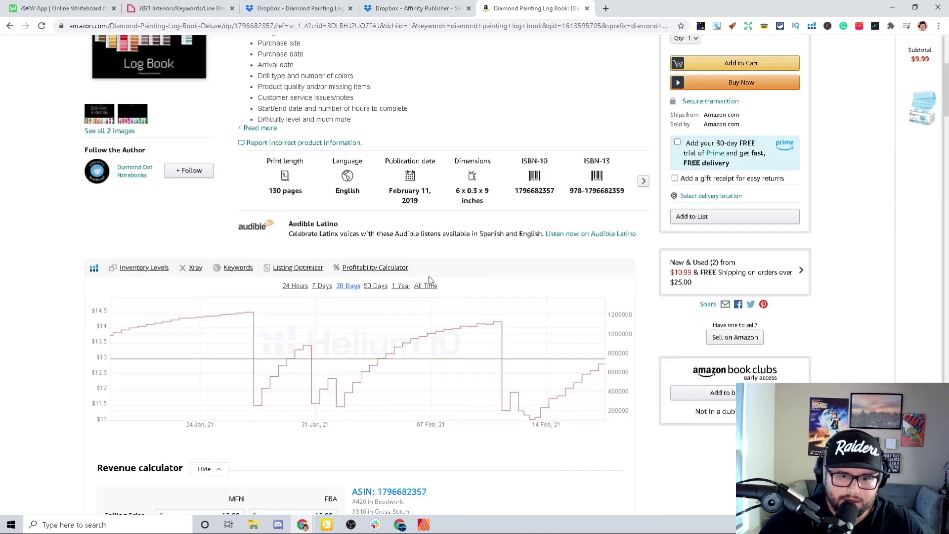
pyautogui.click(427, 286)
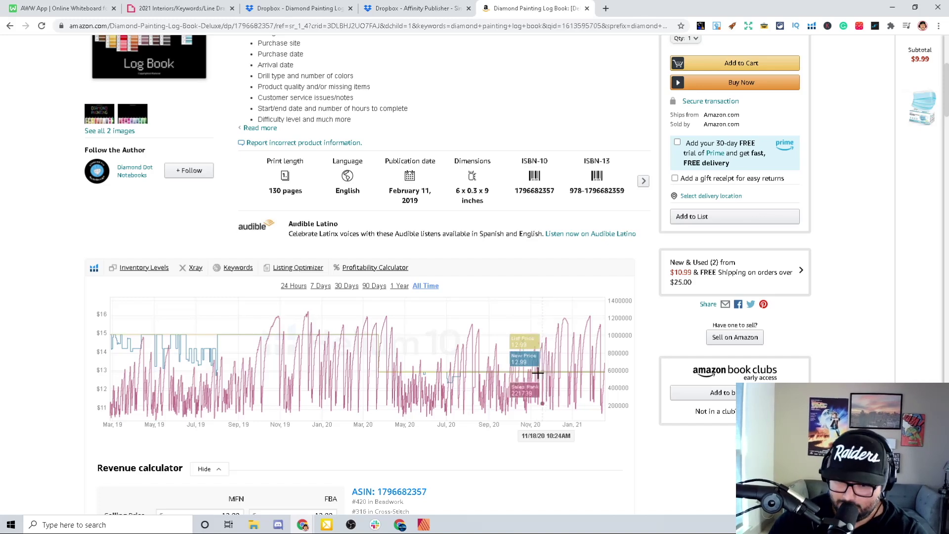
pyautogui.click(247, 267)
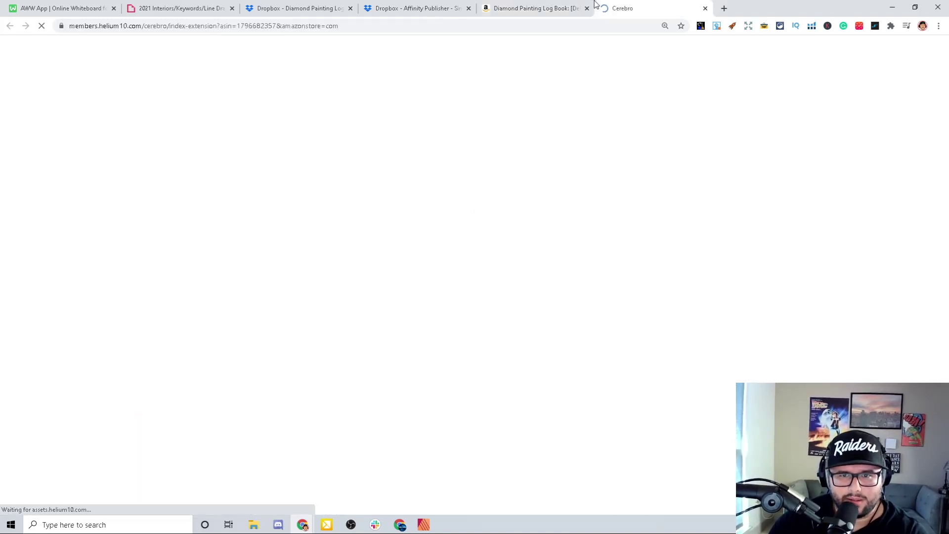
# Step: Return to the Amazon listing and examine its revenue calculator, customer images and top reviews
pyautogui.hotkey('ctrl', 'shift', 'Tab')
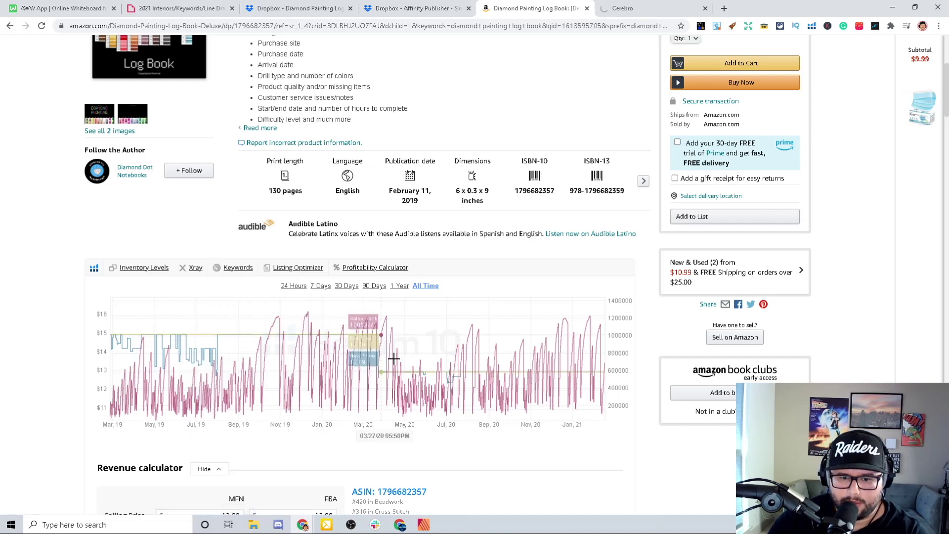
pyautogui.scroll(-7, 564, 354)
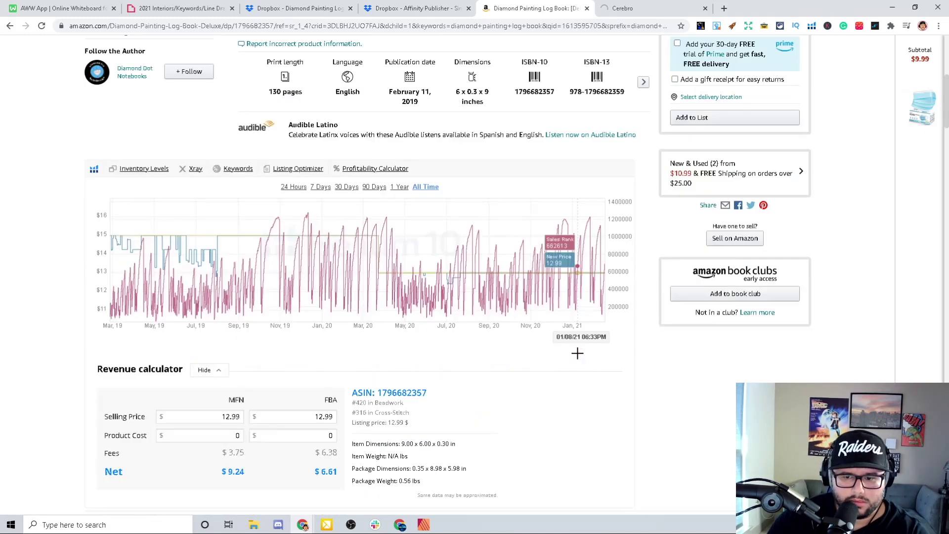
pyautogui.moveTo(946, 138); pyautogui.dragTo(946, 310)
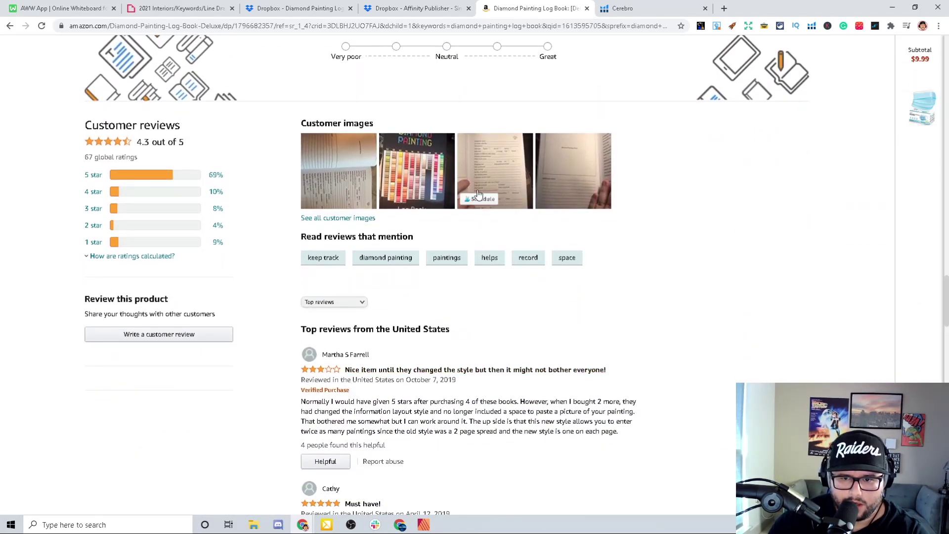
pyautogui.scroll(-2, 385, 223)
pyautogui.scroll(3, 338, 248)
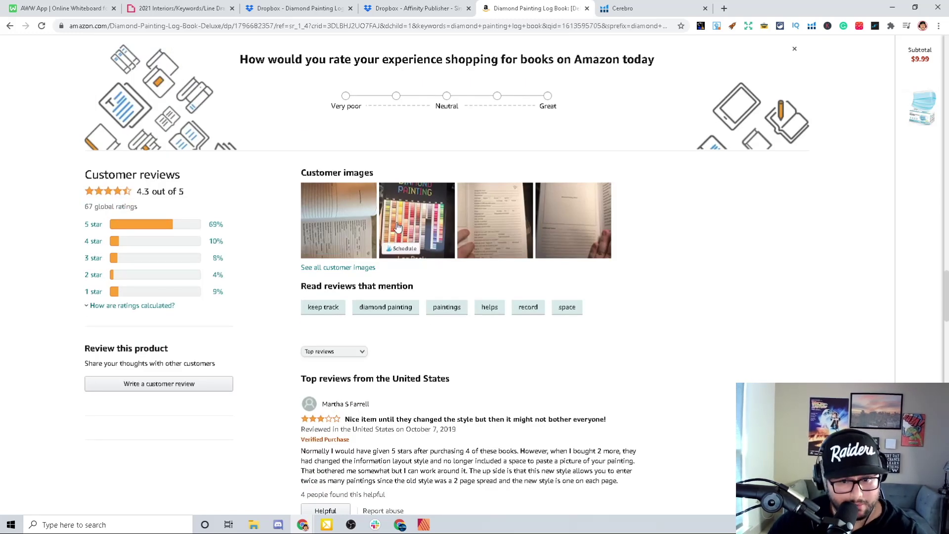
pyautogui.scroll(-10, 574, 269)
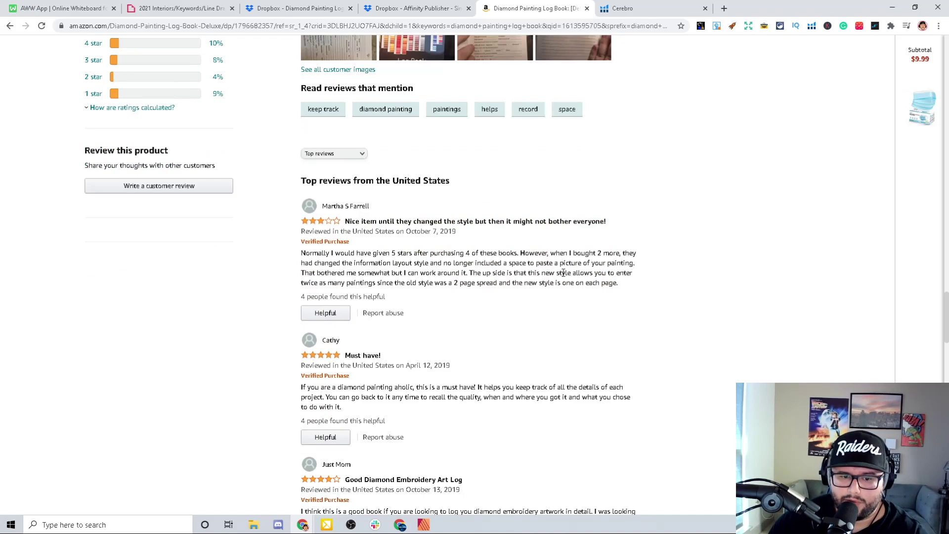
# Step: Read further customer reviews on the Diamond Painting Log Book listing
pyautogui.scroll(-5, 420, 376)
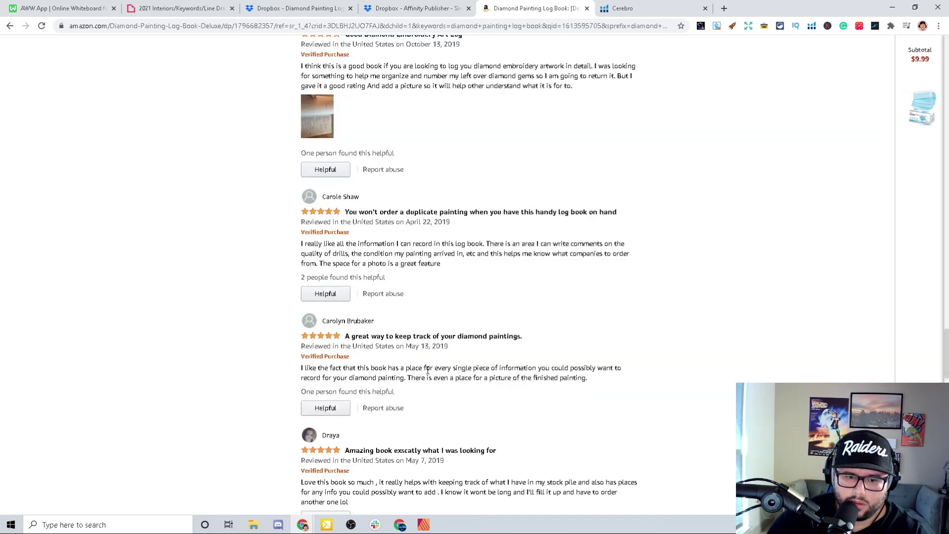
pyautogui.scroll(4, 440, 367)
pyautogui.scroll(6, 440, 367)
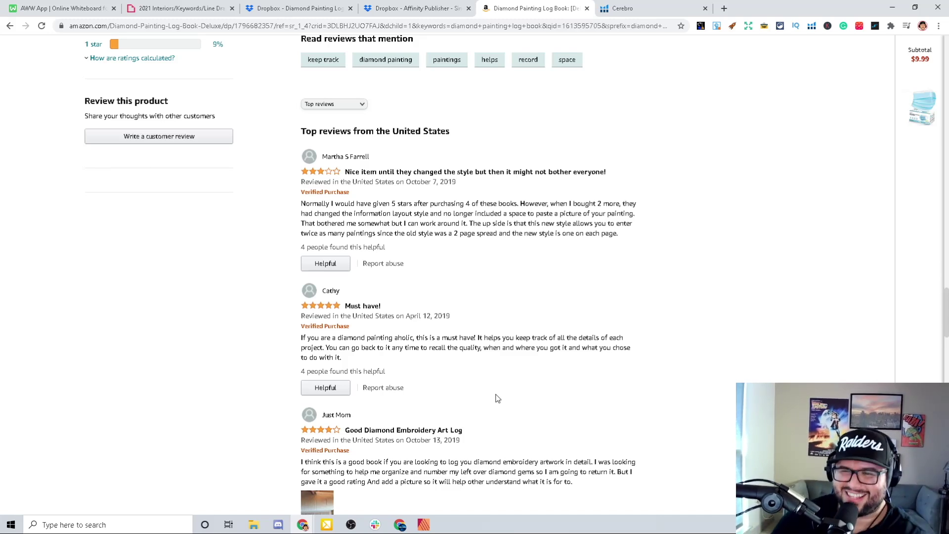
# Step: Switch to the Cerebro results for the competing book and examine its keyword list
pyautogui.click(642, 11)
pyautogui.scroll(-5, 437, 189)
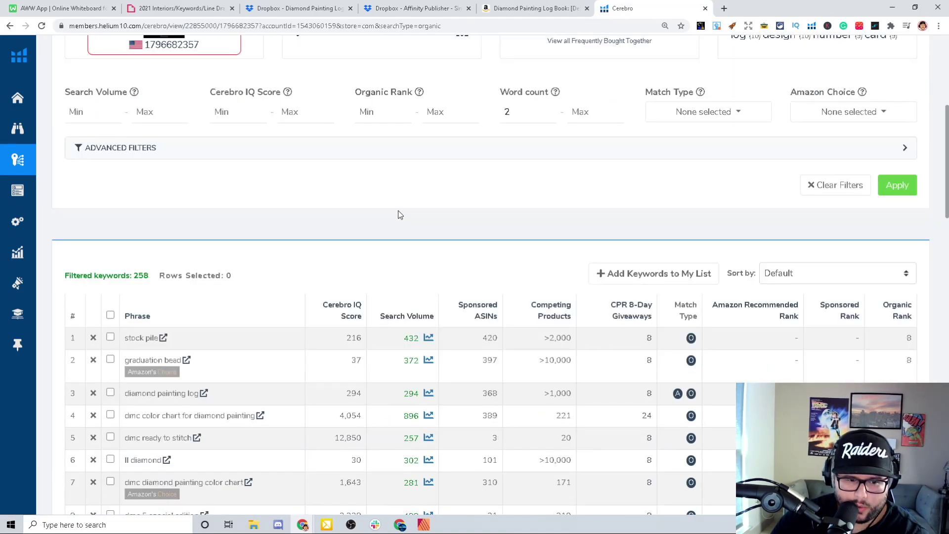
pyautogui.scroll(-1, 401, 212)
pyautogui.scroll(-1, 365, 265)
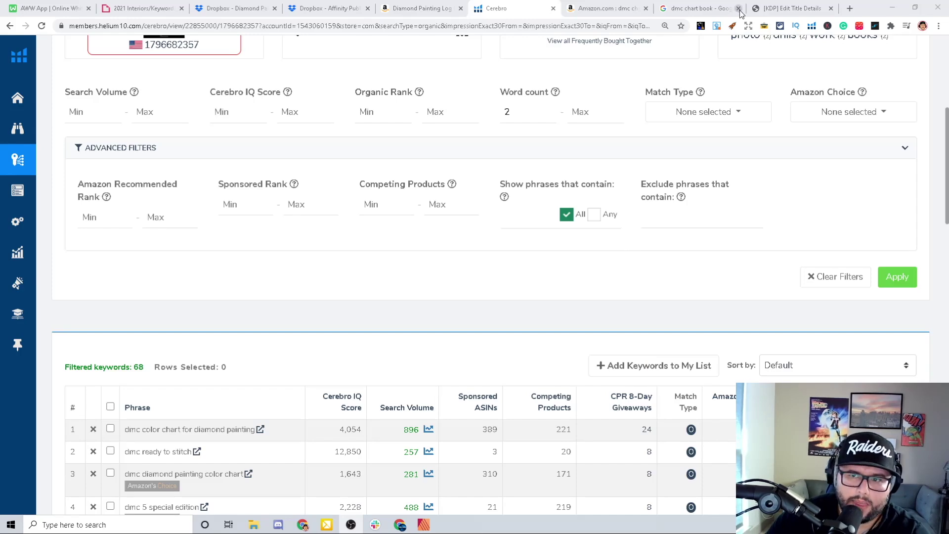
# Step: Filter the Cerebro keywords to a maximum of 500 competing products
pyautogui.scroll(1, 435, 257)
pyautogui.scroll(2, 455, 269)
pyautogui.scroll(-3, 456, 274)
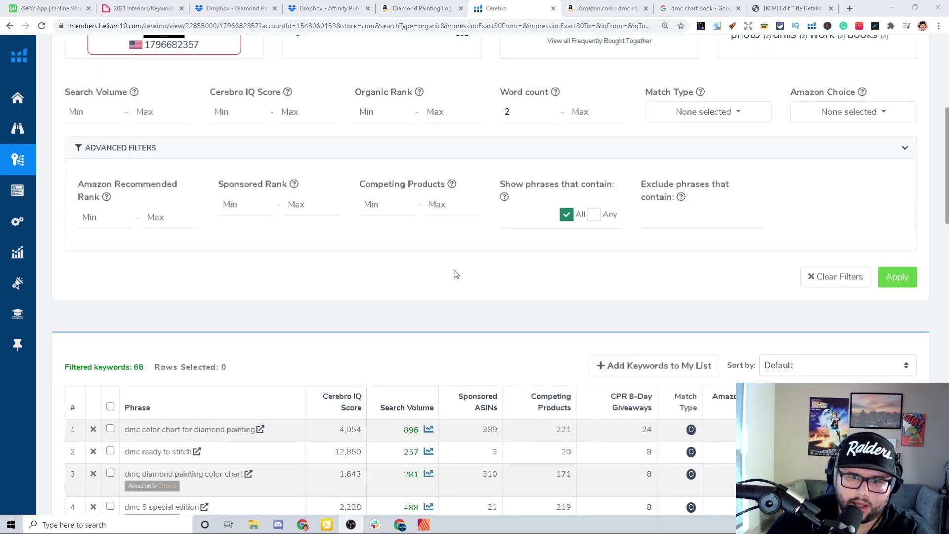
pyautogui.click(444, 204)
pyautogui.write('500')
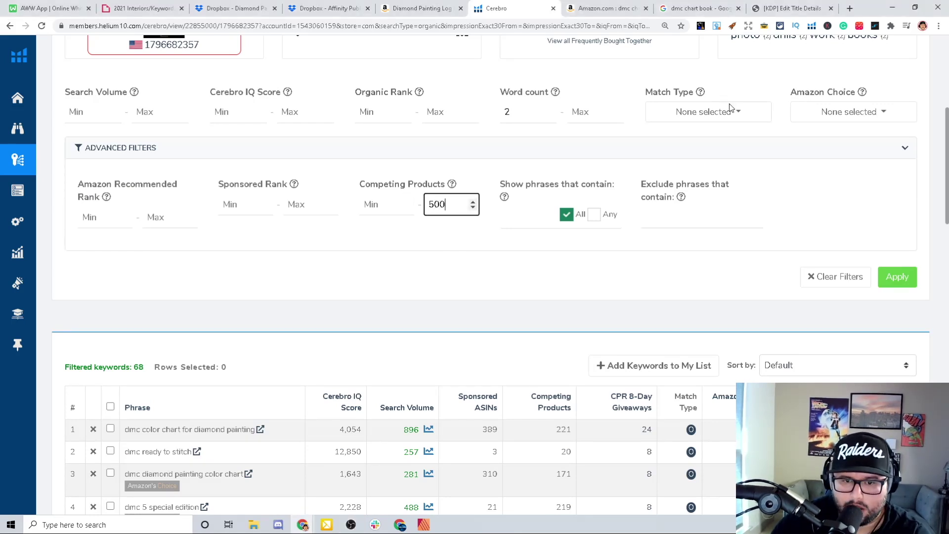
pyautogui.press('Return')
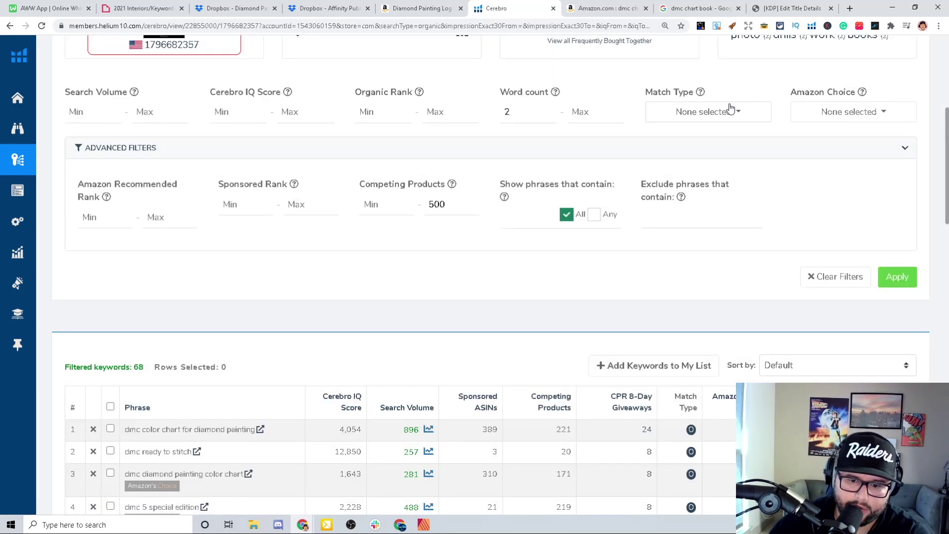
# Step: Examine the filtered keyword phrases, highlighting "dmc" in the first one, and revisit the competing products limit
pyautogui.scroll(-1, 392, 243)
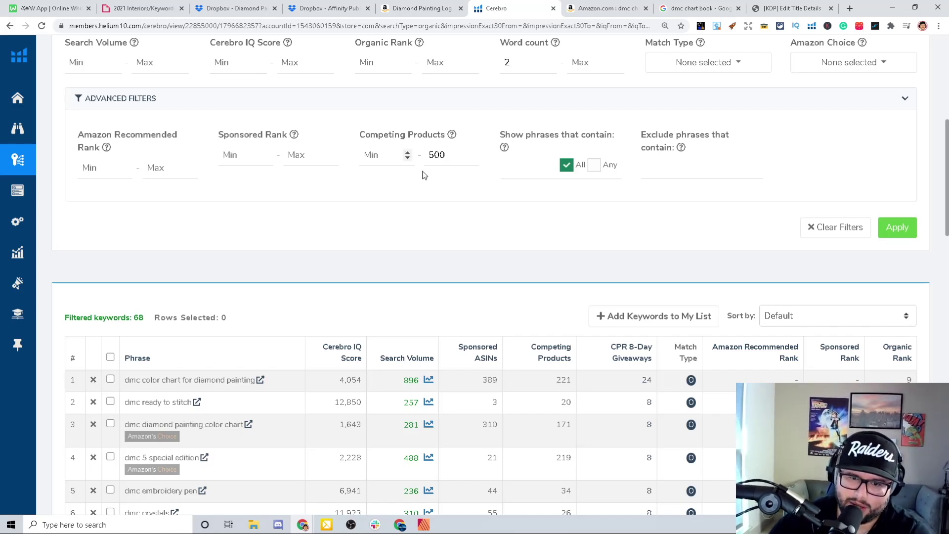
pyautogui.scroll(-8, 445, 365)
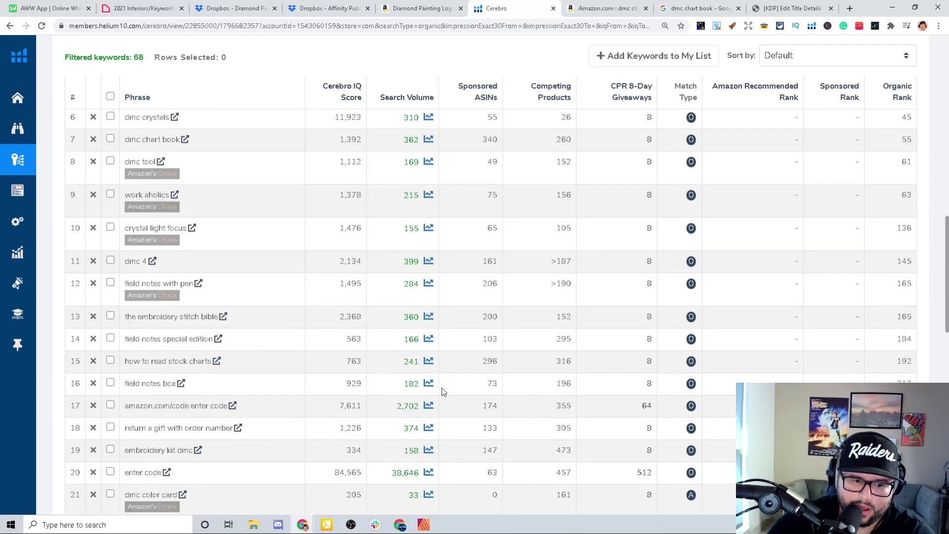
pyautogui.scroll(5, 176, 374)
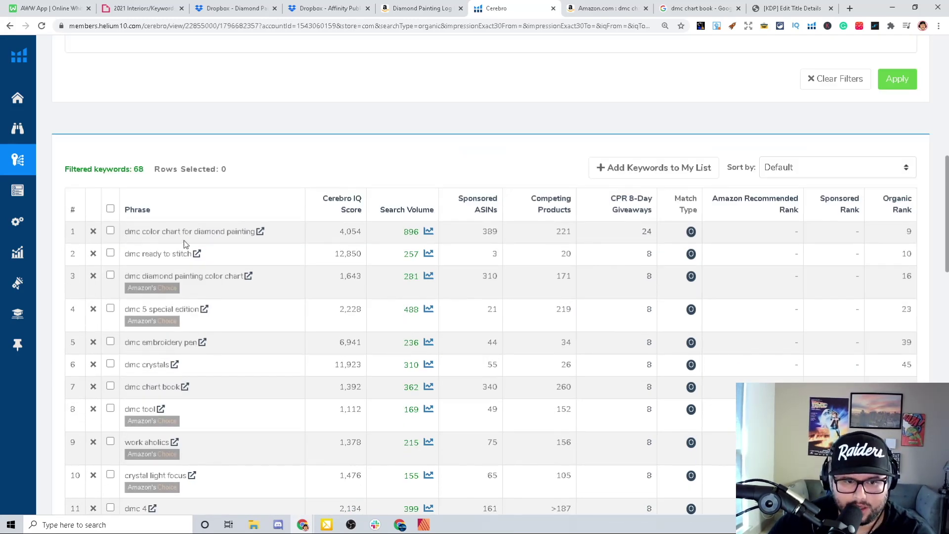
pyautogui.doubleClick(130, 232)
pyautogui.scroll(1, 298, 354)
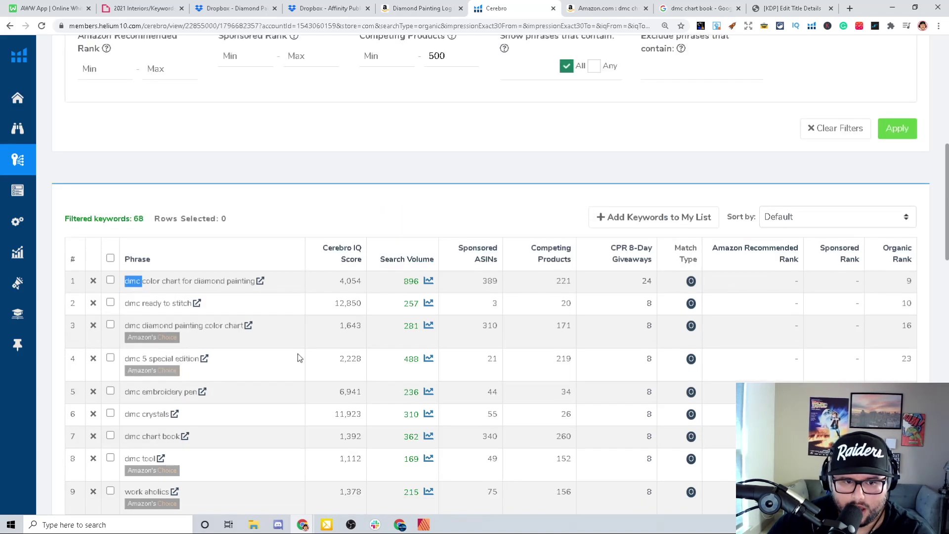
pyautogui.scroll(1, 418, 326)
pyautogui.click(470, 105)
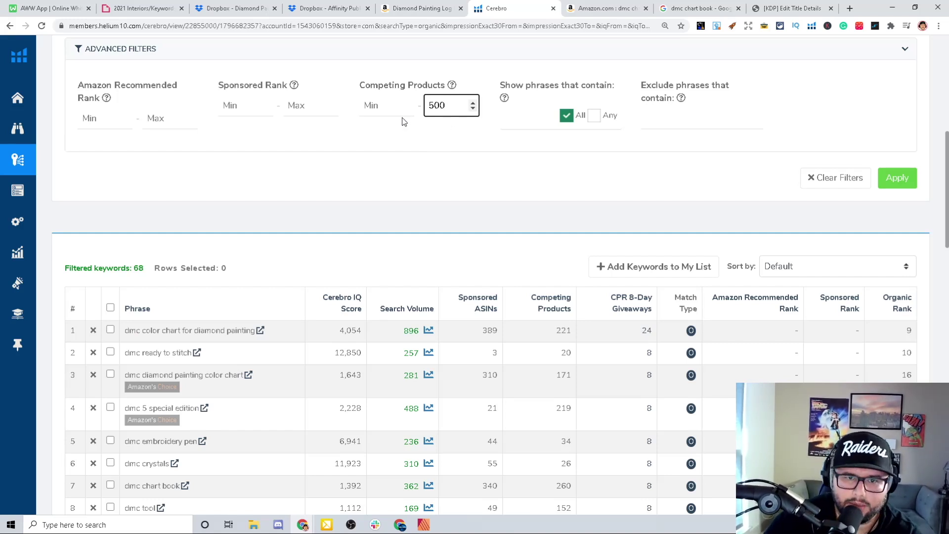
# Step: Highlight the search volume, competing products and "dmc" for the phrase "dmc color chart for diamond painting"
pyautogui.scroll(-1, 307, 215)
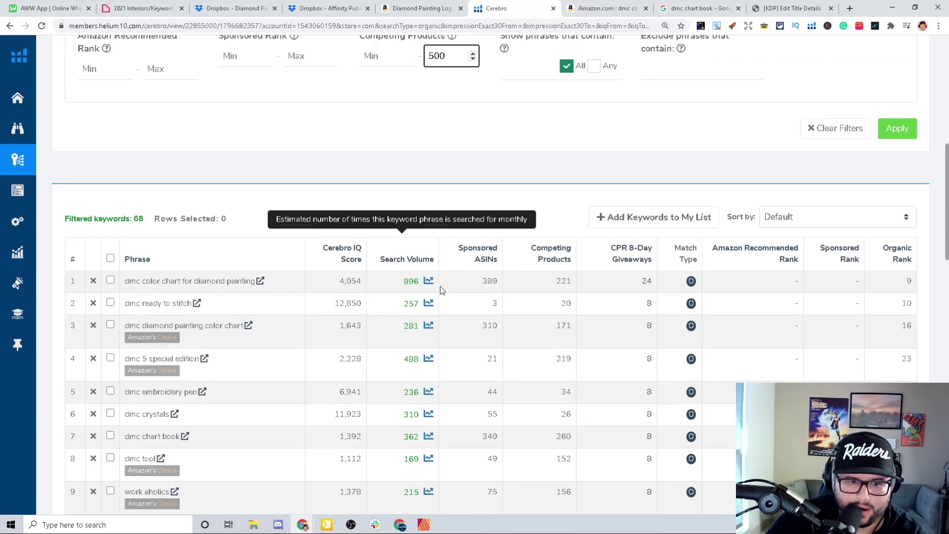
pyautogui.doubleClick(414, 282)
pyautogui.click(557, 287)
pyautogui.doubleClick(559, 285)
pyautogui.doubleClick(132, 282)
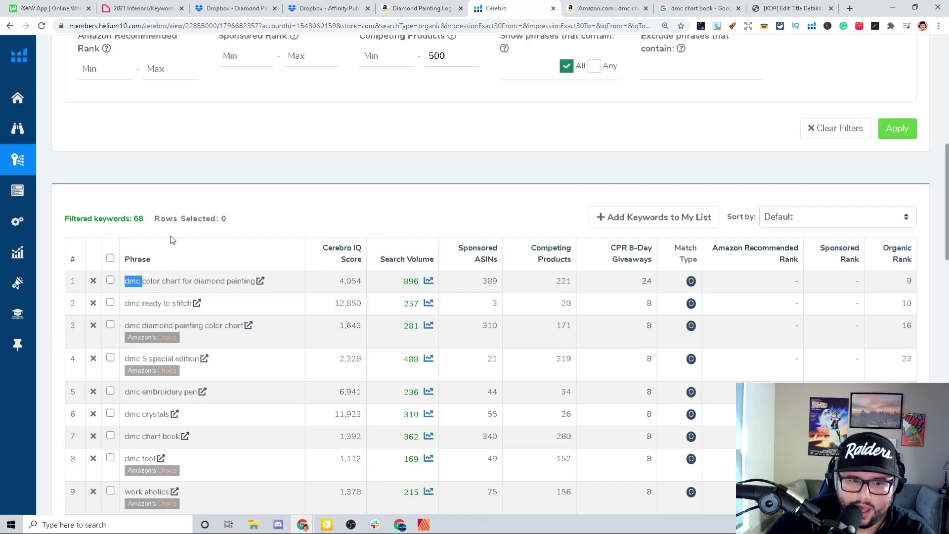
pyautogui.scroll(2, 412, 252)
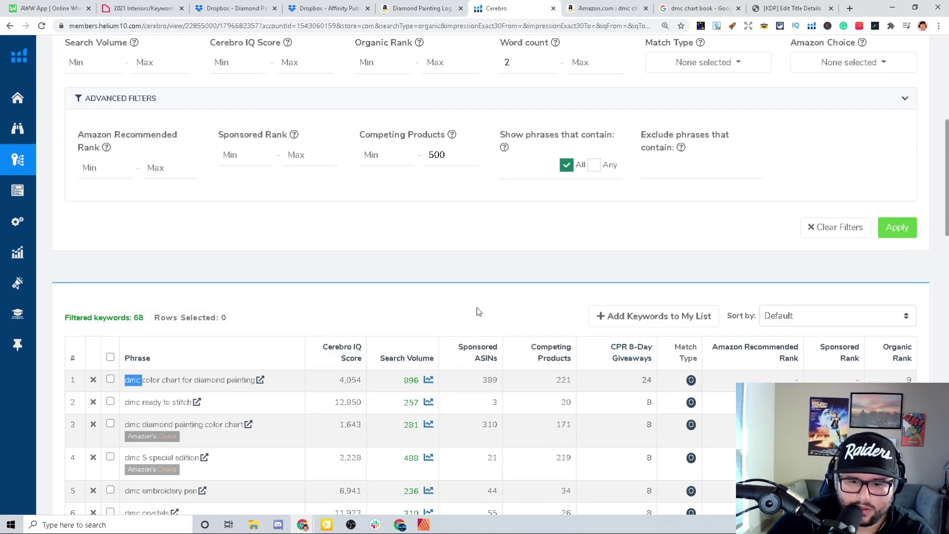
pyautogui.scroll(2, 479, 317)
pyautogui.scroll(-2, 395, 336)
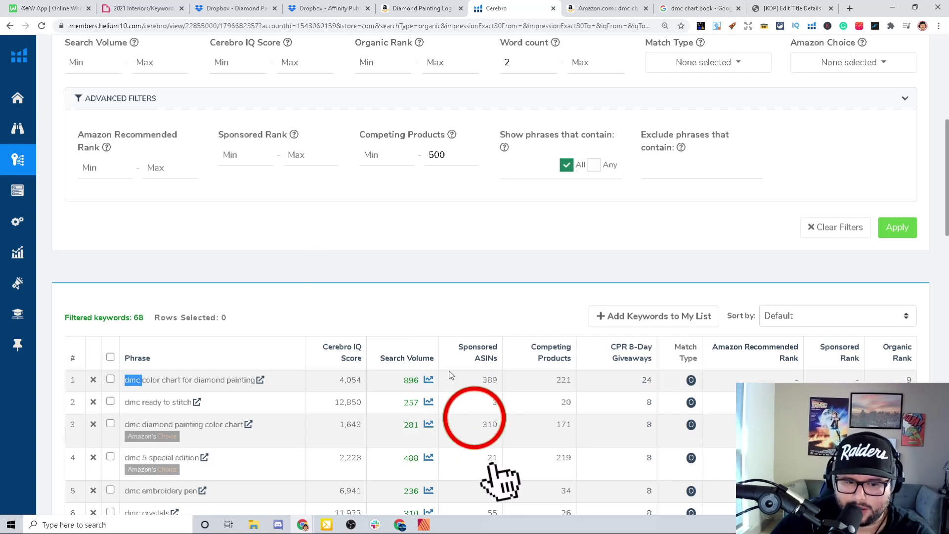
# Step: Remove the competing products maximum and reapply the keyword filters
pyautogui.doubleClick(443, 158)
pyautogui.press('BackSpace')
pyautogui.click(897, 227)
# Step: Copy the phrase "diamond painting log" from the results and use it to filter for phrases containing "diamond painting log book"
pyautogui.scroll(-3, 215, 331)
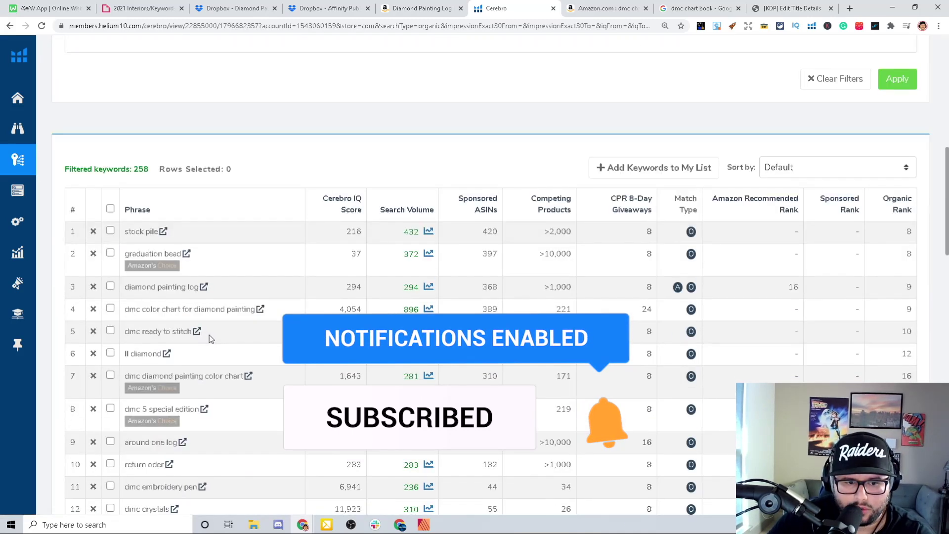
pyautogui.moveTo(124, 290); pyautogui.dragTo(200, 289)
pyautogui.rightClick(166, 289)
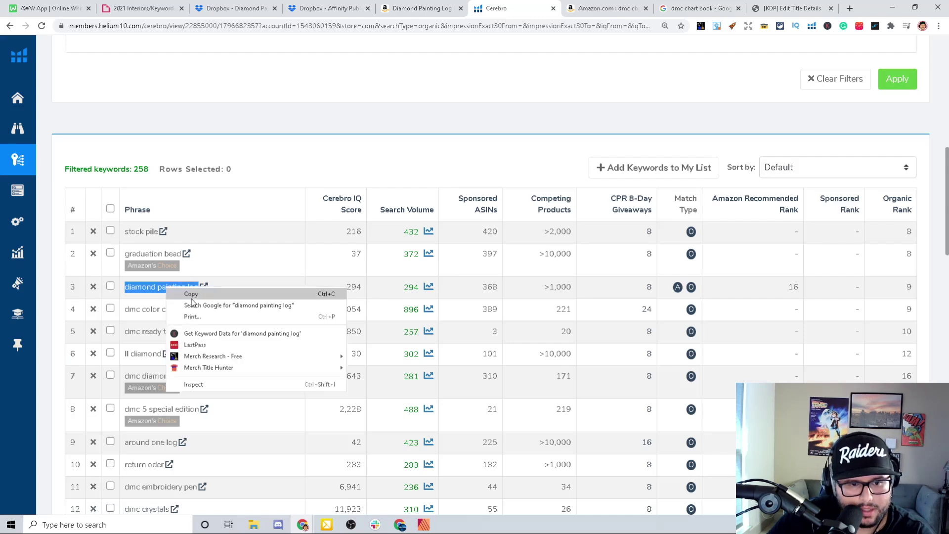
pyautogui.click(191, 297)
pyautogui.scroll(4, 511, 313)
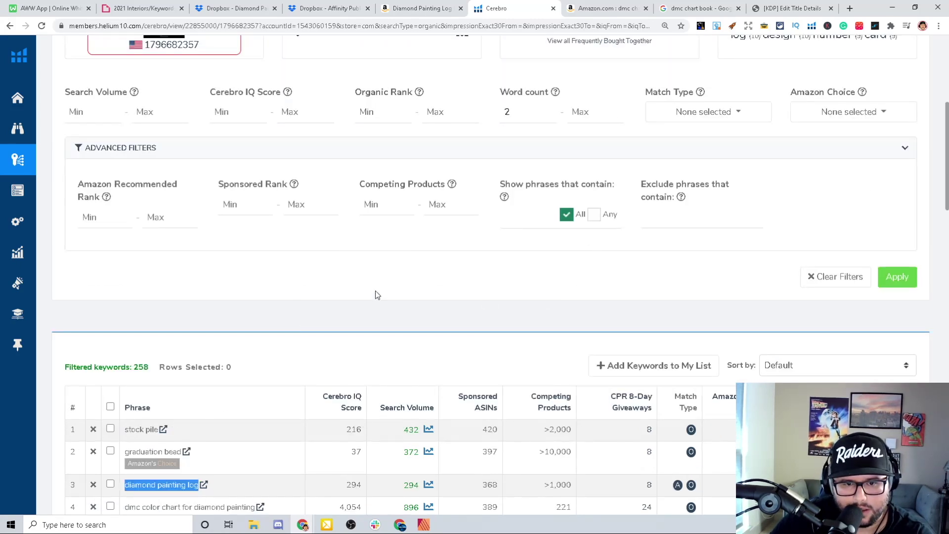
pyautogui.click(539, 206)
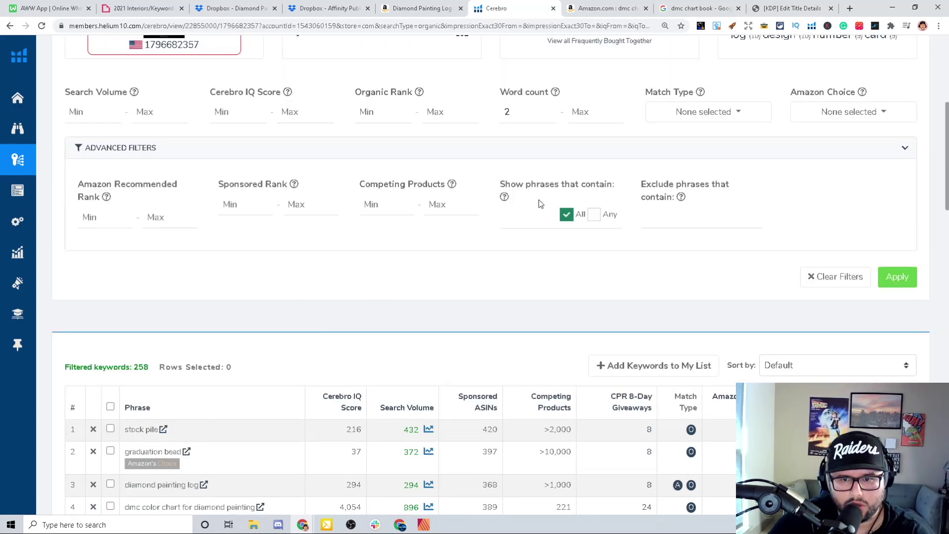
pyautogui.click(526, 213)
pyautogui.hotkey('ctrl', 'v')
pyautogui.write('book')
pyautogui.press('Return')
pyautogui.scroll(-1, 592, 410)
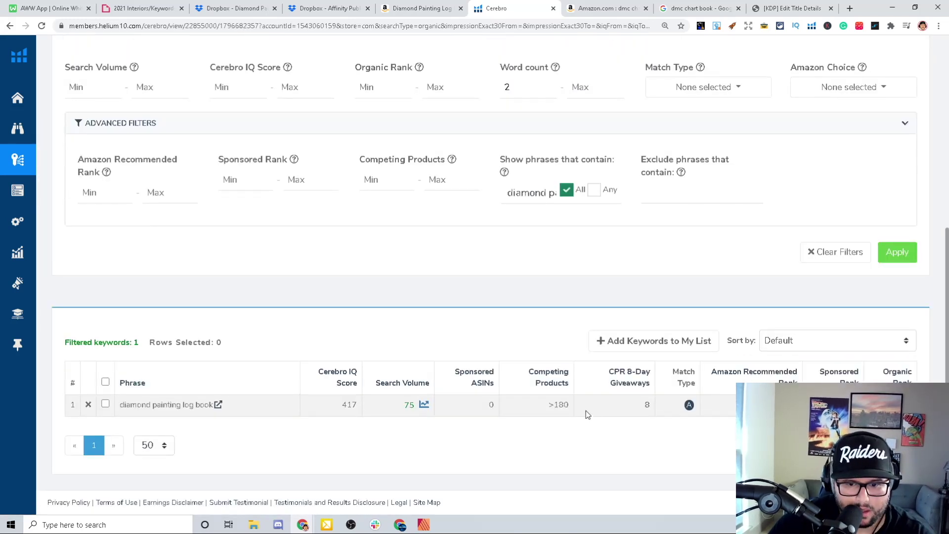
# Step: Check the competing products figure and the All Time search volume history for "diamond painting log book"
pyautogui.doubleClick(549, 407)
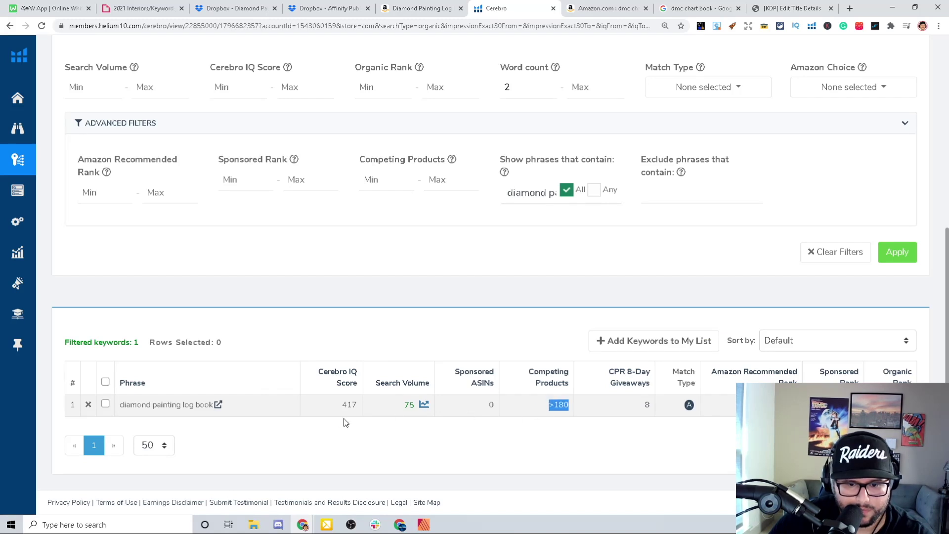
pyautogui.click(425, 407)
pyautogui.click(425, 406)
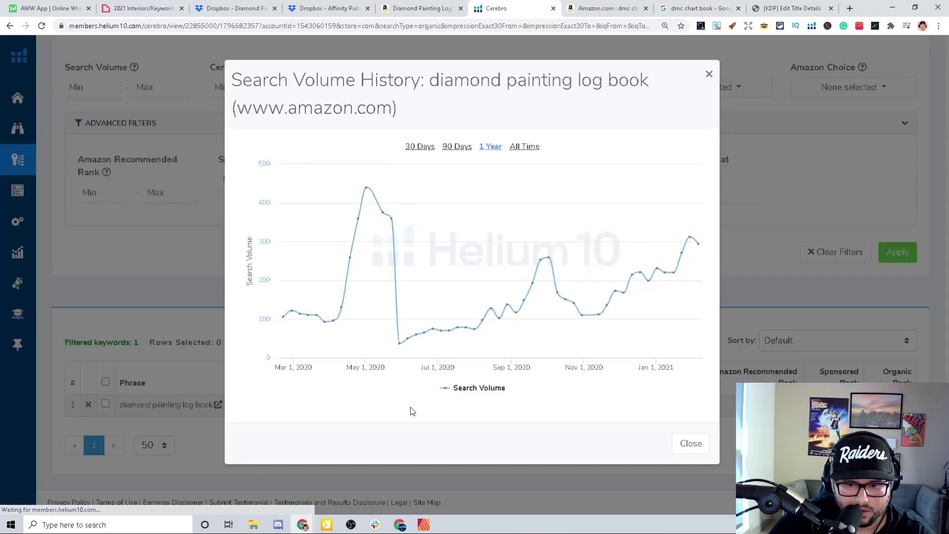
pyautogui.click(523, 147)
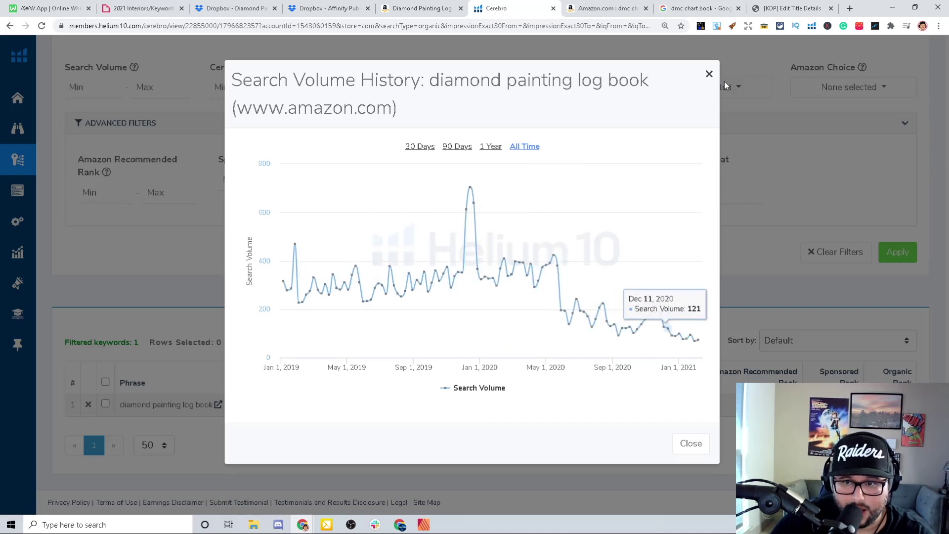
pyautogui.click(709, 74)
pyautogui.moveTo(574, 405); pyautogui.dragTo(555, 404)
# Step: Copy the keyword phrase "diamond painting log book" from the Cerebro results
pyautogui.moveTo(325, 527)
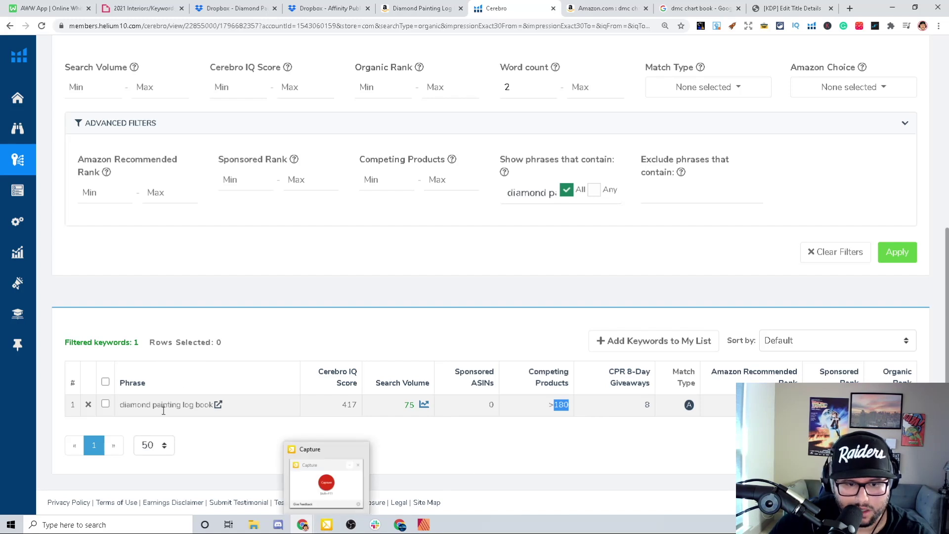
pyautogui.moveTo(120, 404); pyautogui.dragTo(214, 404)
pyautogui.rightClick(214, 404)
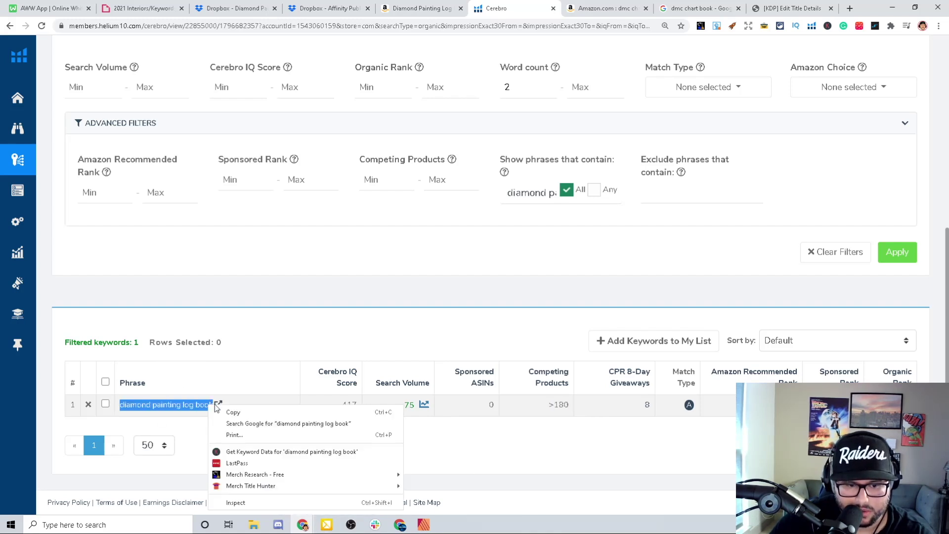
pyautogui.click(242, 417)
# Step: Reopen the keyword's search volume history, examine the 1 Year and All Time trends, and close the chart
pyautogui.click(424, 405)
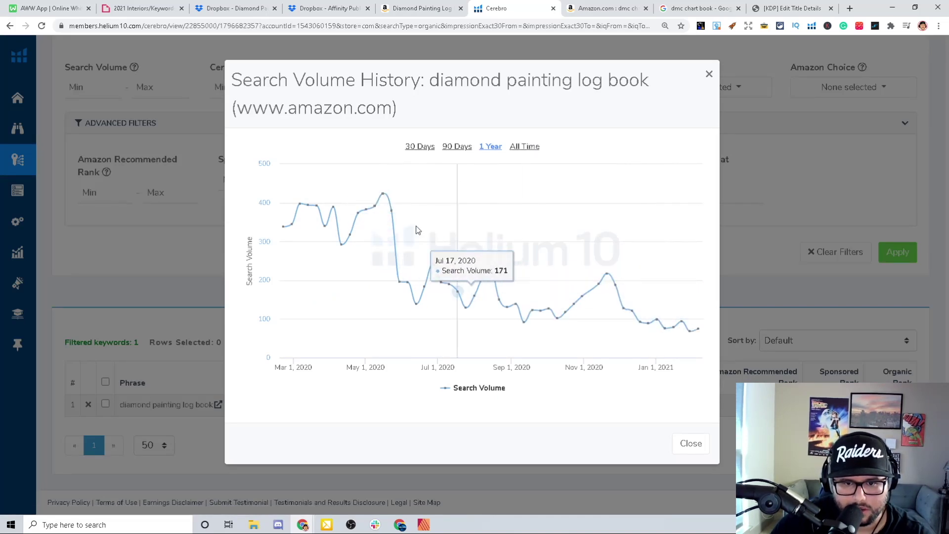
pyautogui.click(524, 146)
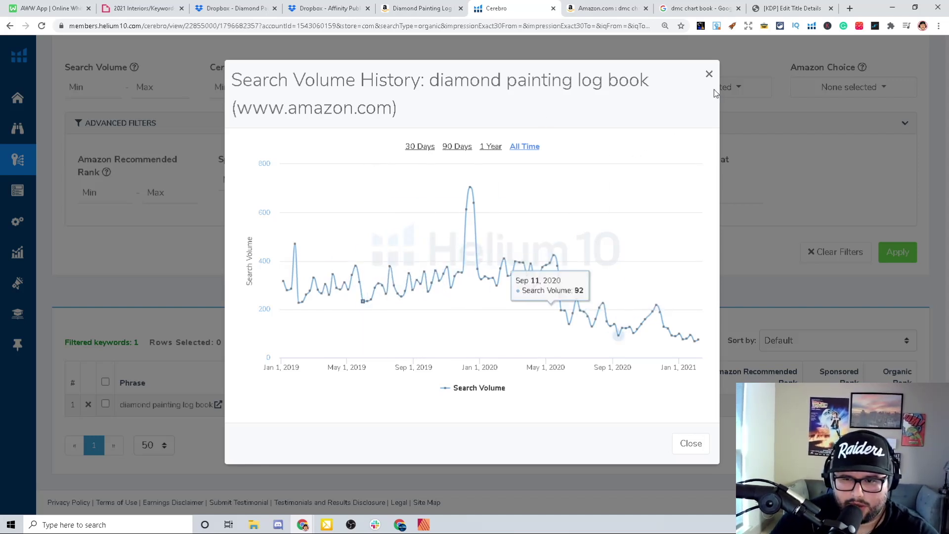
pyautogui.click(709, 74)
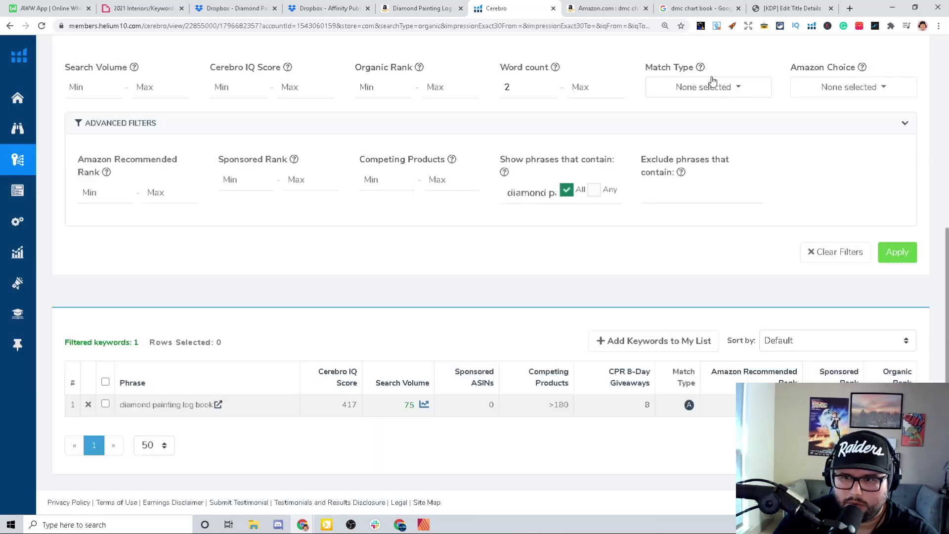
# Step: Switch to the KDP paperback details page and enter the copied keyword as the book title, capitalized as "Diamond Painting Log Book"
pyautogui.click(793, 11)
pyautogui.hotkey('ctrl', 'v')
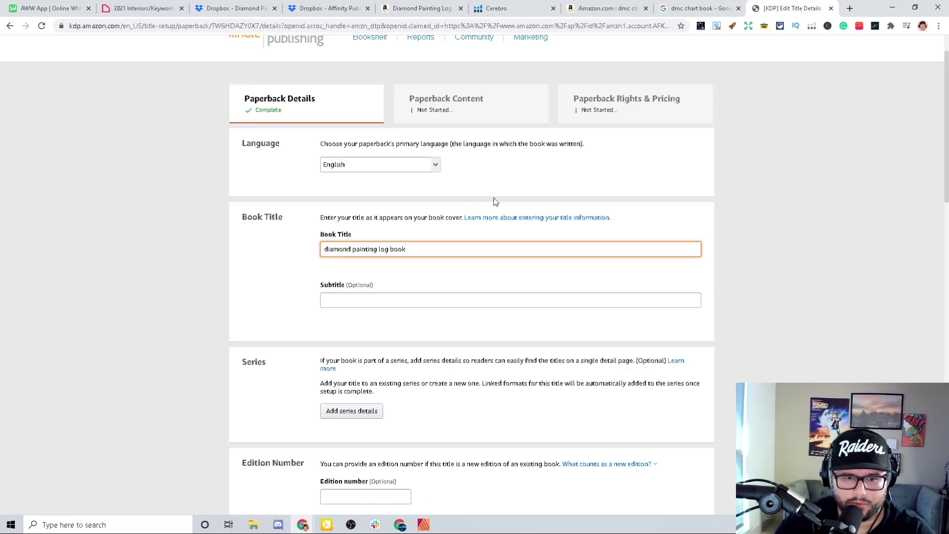
pyautogui.press('Home')
pyautogui.press('Delete')
pyautogui.write('D')
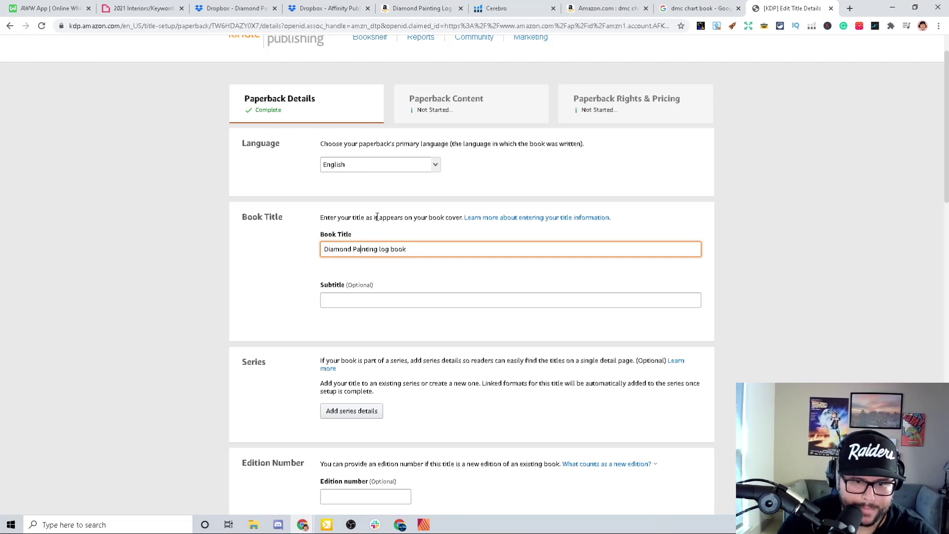
pyautogui.press('Delete')
pyautogui.write('L')
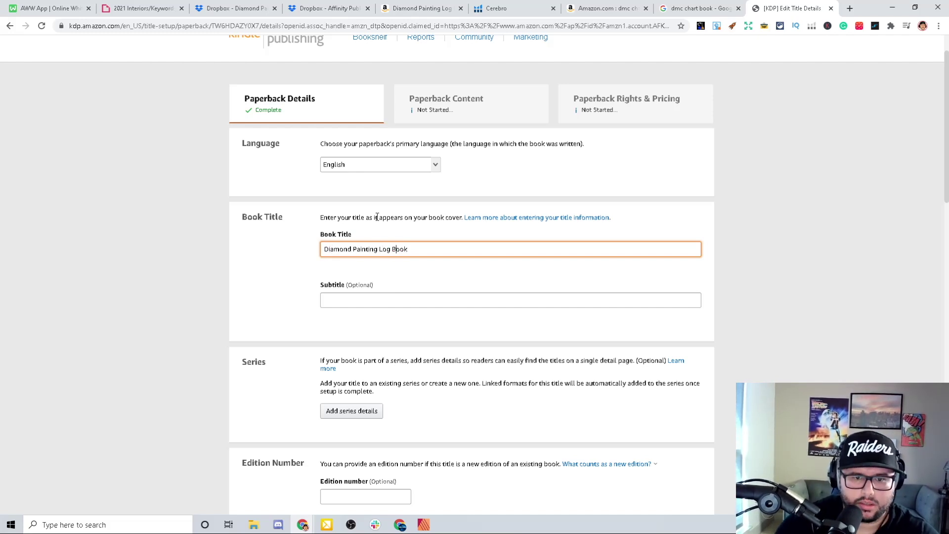
pyautogui.press('Tab')
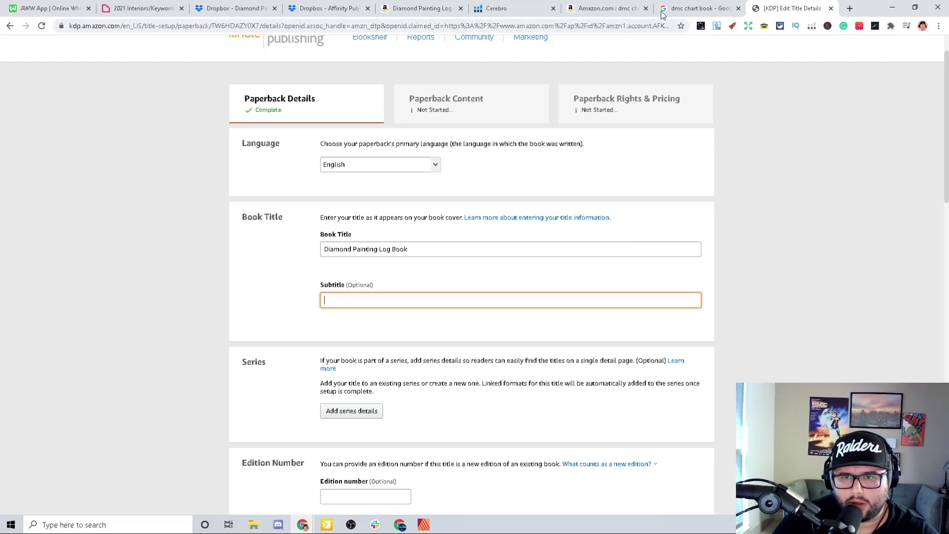
# Step: Return to Cerebro and clear the contained-phrase filter to list all the keywords again
pyautogui.click(497, 8)
pyautogui.tripleClick(539, 191)
pyautogui.press('BackSpace')
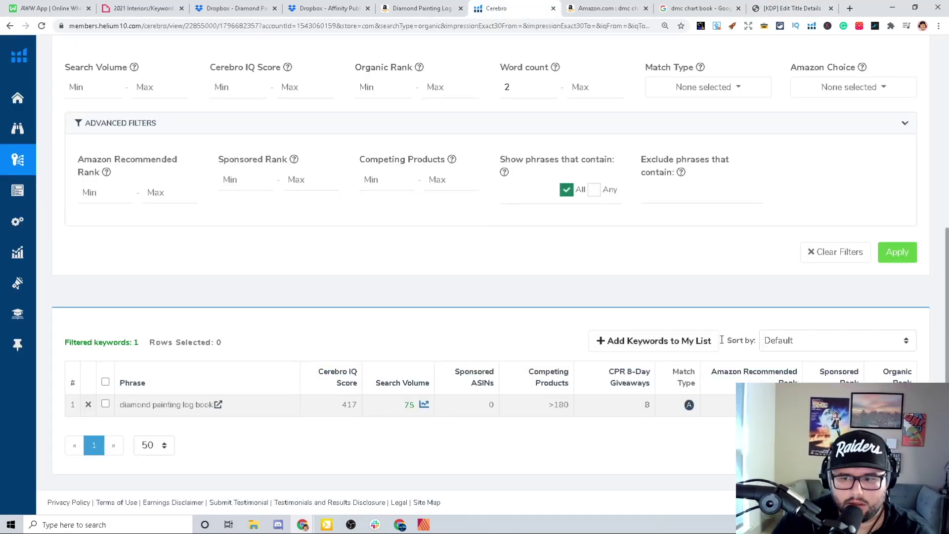
pyautogui.click(897, 252)
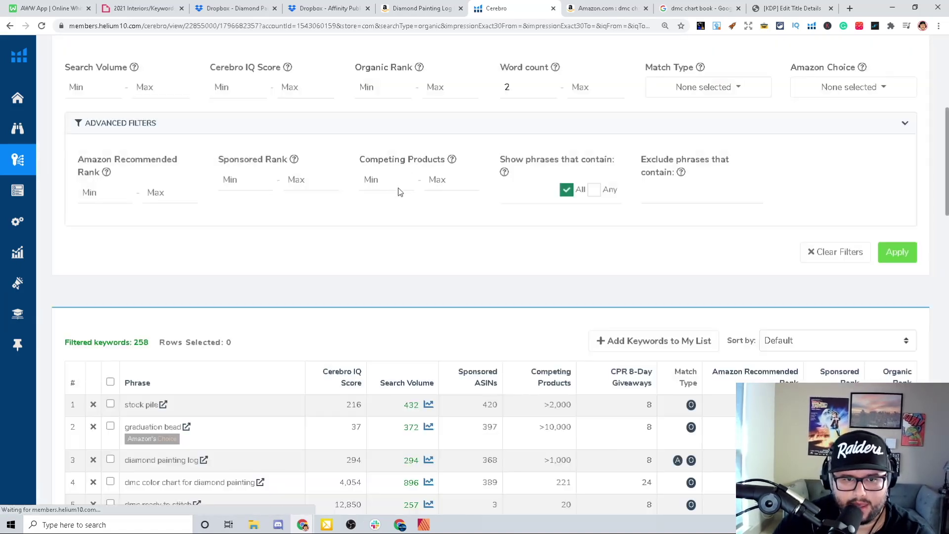
# Step: Examine the full unfiltered Cerebro keyword list for phrases that suit the book's subtitle
pyautogui.scroll(-2, 133, 307)
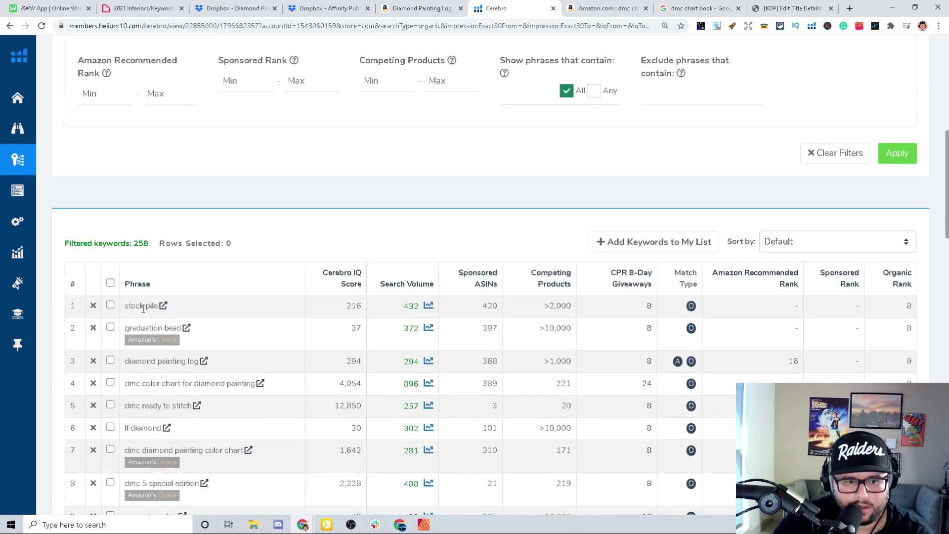
pyautogui.scroll(-4, 200, 363)
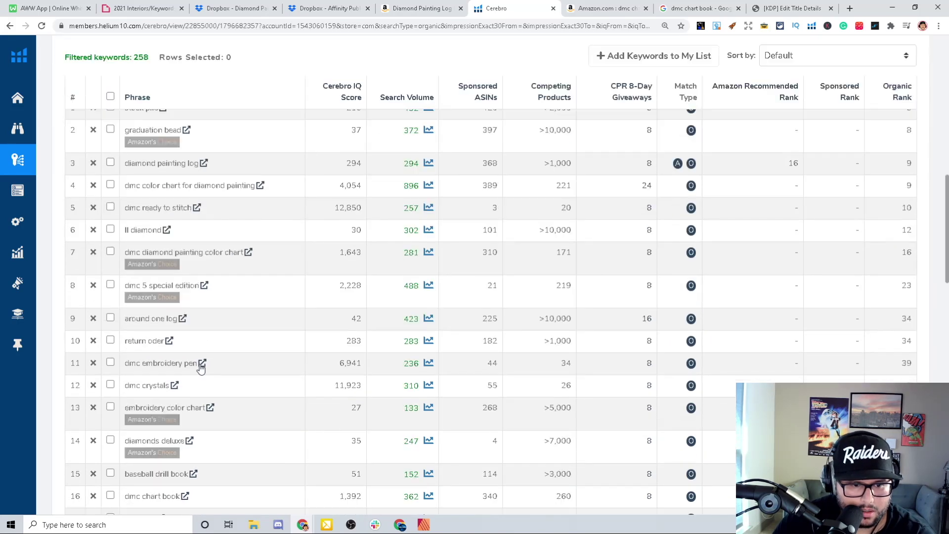
pyautogui.scroll(-1, 214, 375)
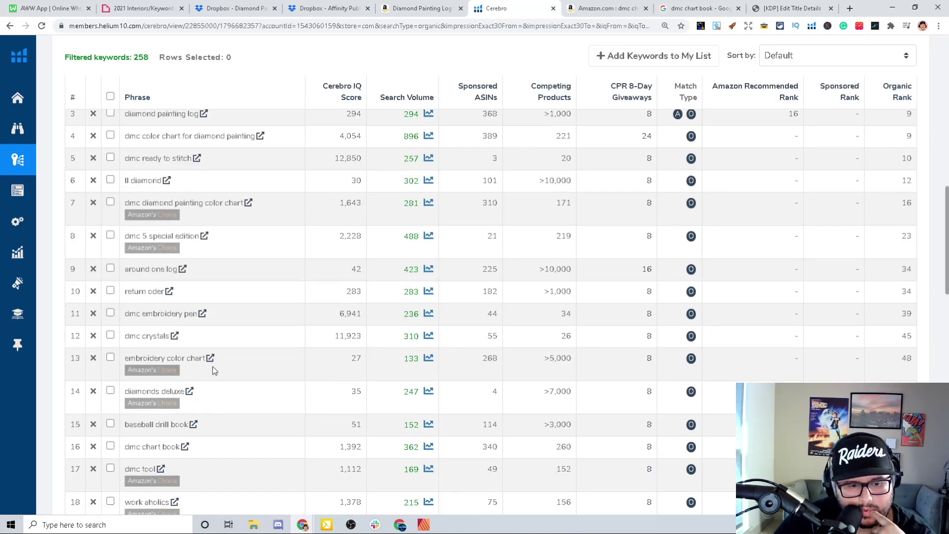
pyautogui.scroll(-2, 213, 368)
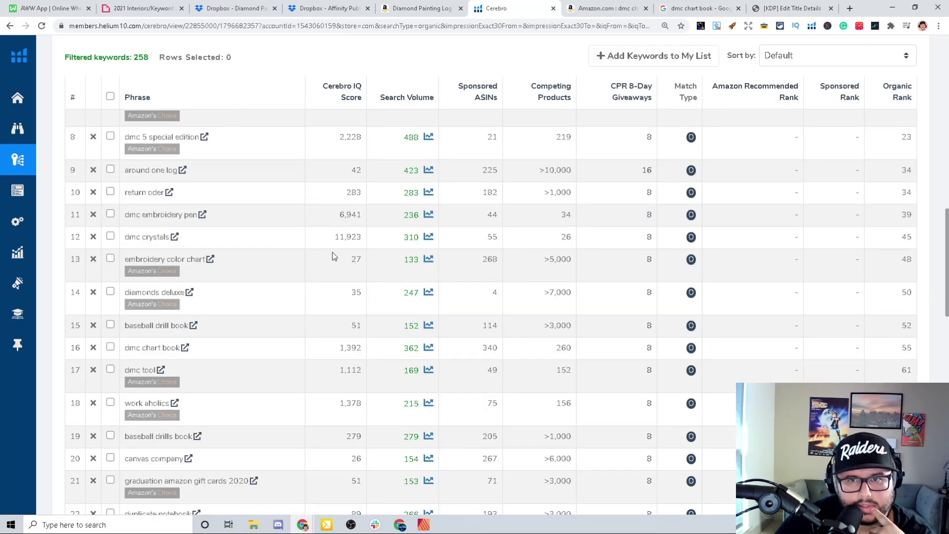
pyautogui.scroll(-1, 316, 386)
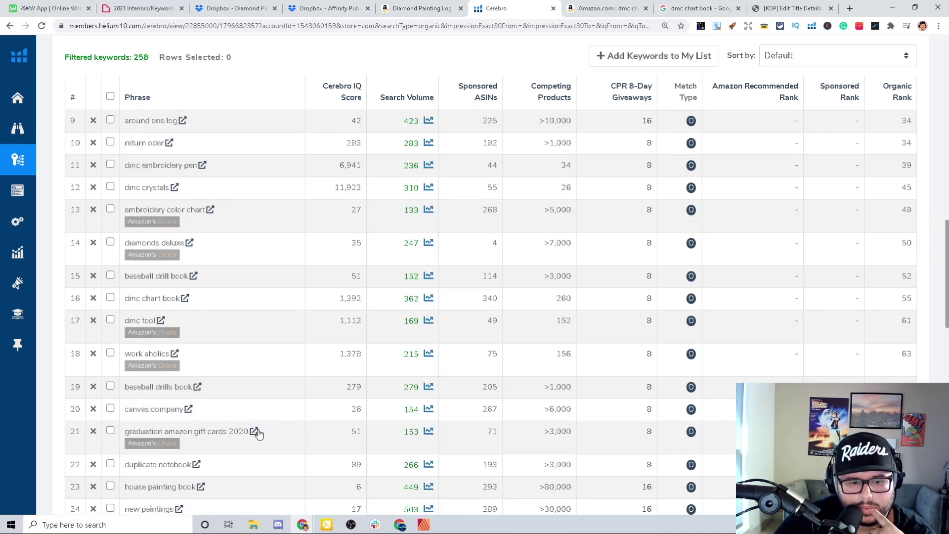
pyautogui.scroll(-3, 260, 451)
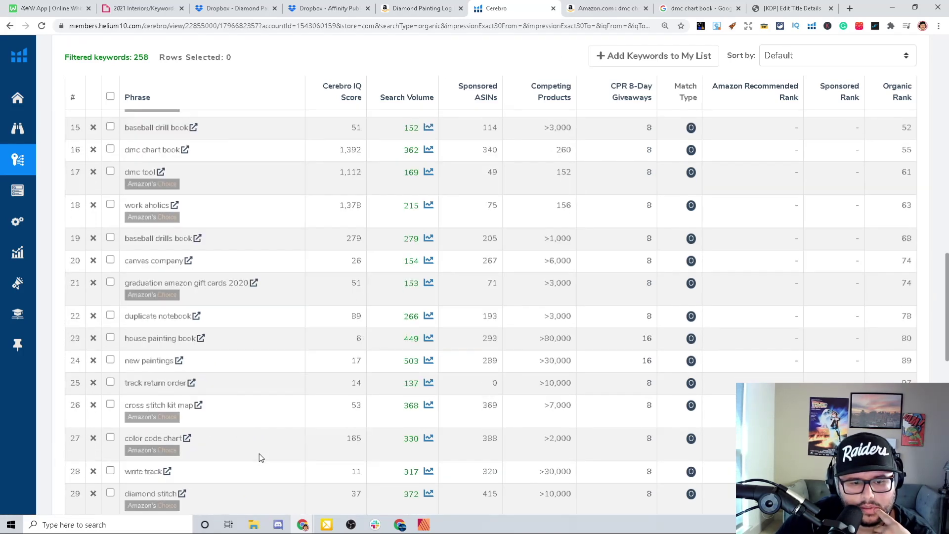
pyautogui.scroll(-2, 254, 449)
pyautogui.scroll(-2, 208, 443)
# Step: Copy "Embroidery Art Log" from a review title on the Amazon product page and enter "Embroidery Art" as the KDP subtitle
pyautogui.click(434, 6)
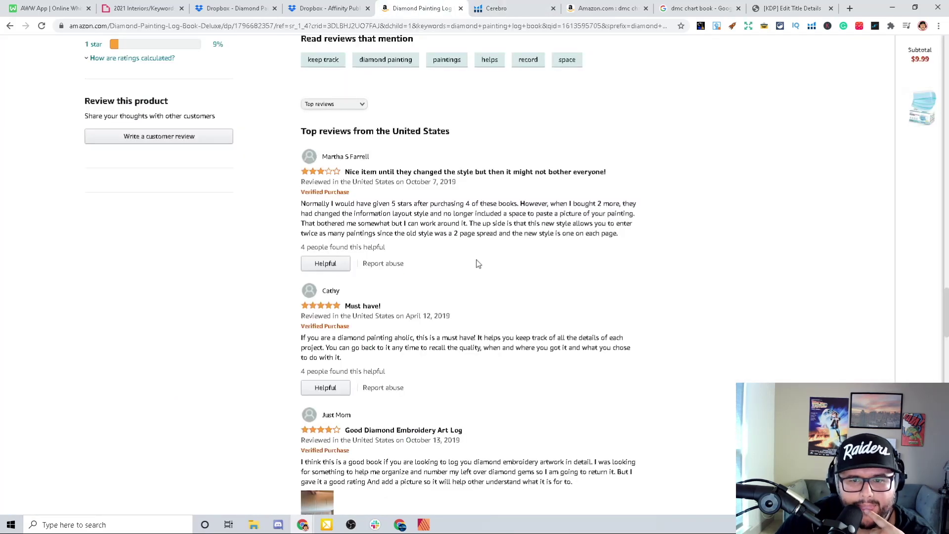
pyautogui.scroll(-1, 640, 184)
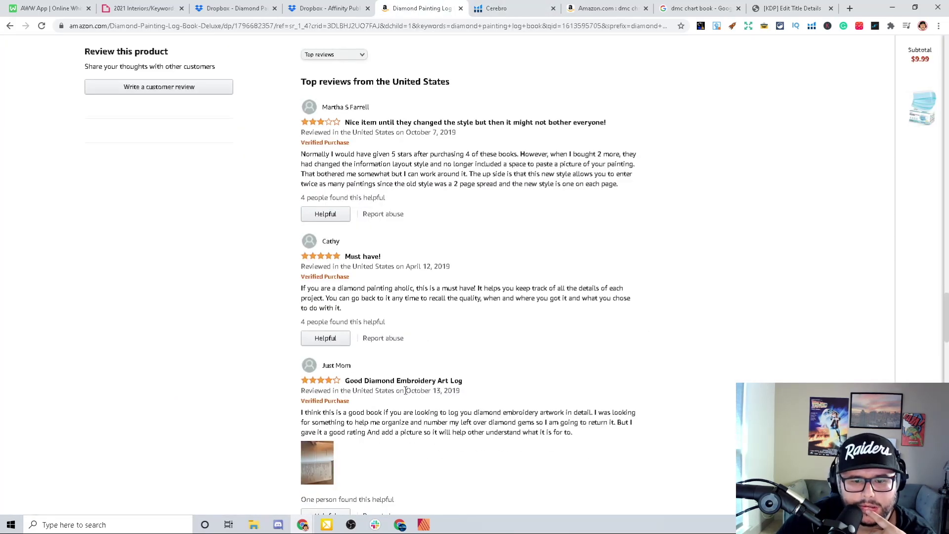
pyautogui.moveTo(398, 380); pyautogui.dragTo(420, 382)
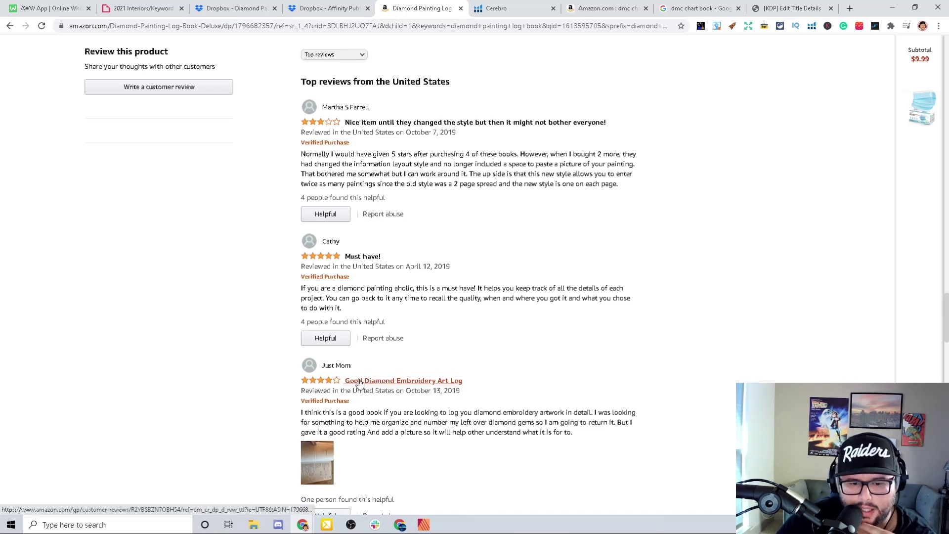
pyautogui.moveTo(457, 385); pyautogui.dragTo(397, 381)
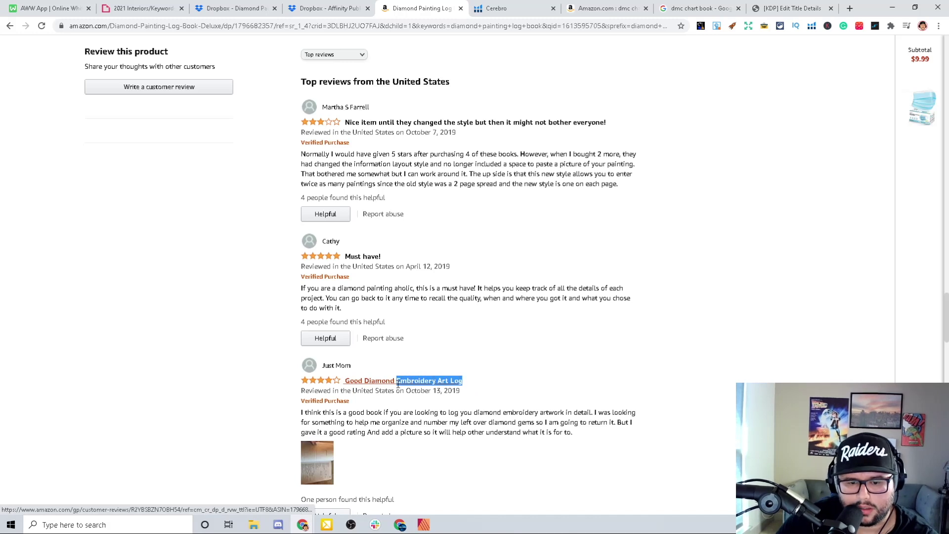
pyautogui.rightClick(416, 380)
pyautogui.click(450, 281)
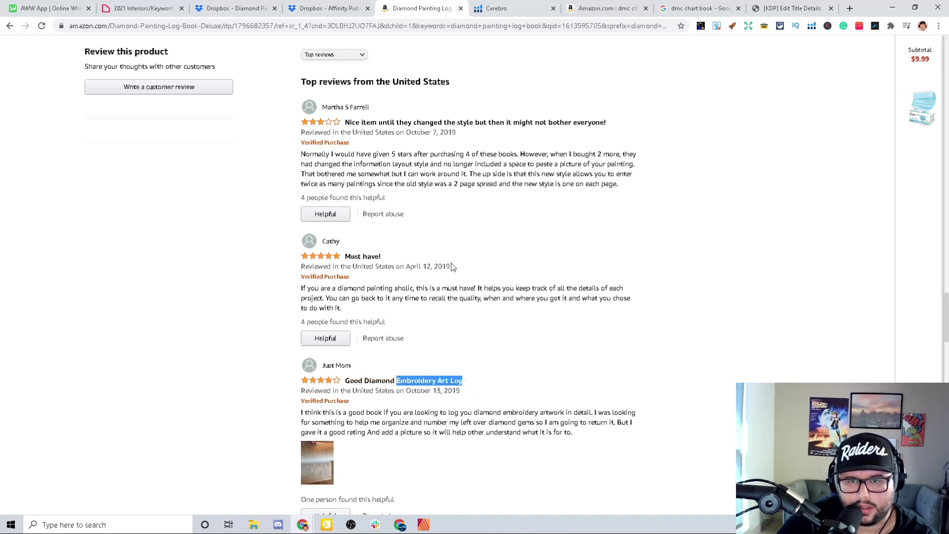
pyautogui.click(786, 7)
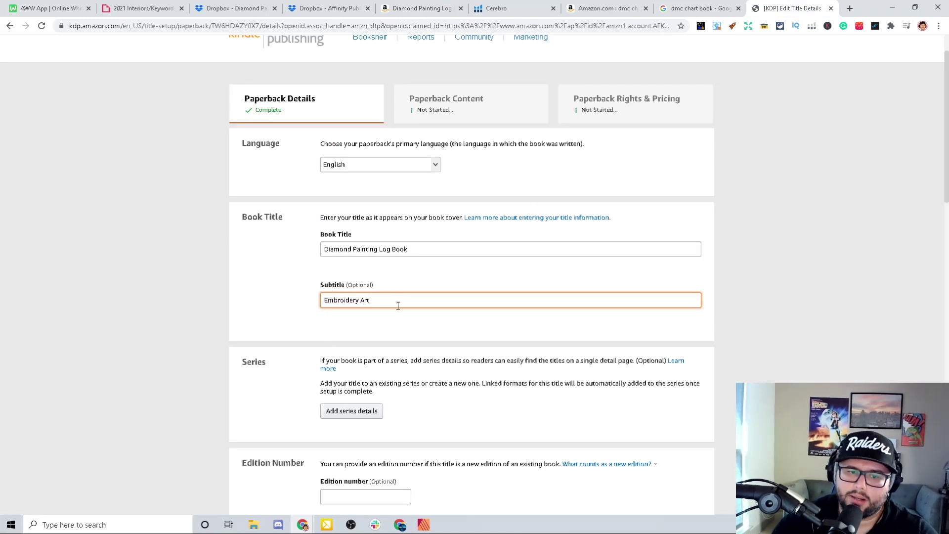
# Step: Return to the Diamond Painting Log Book product page on Amazon and open the Amazon home page in a new tab
pyautogui.click(513, 6)
pyautogui.click(606, 6)
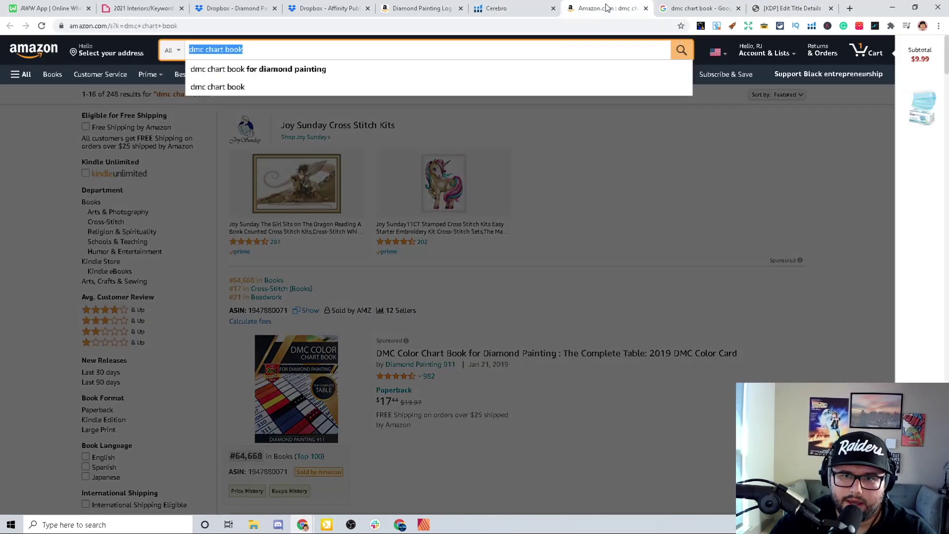
pyautogui.click(435, 6)
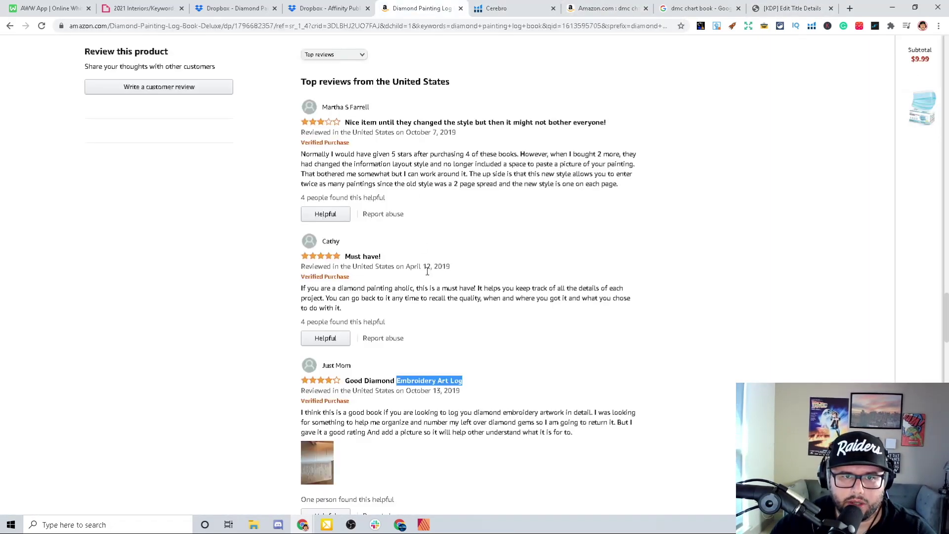
pyautogui.scroll(15, 398, 247)
pyautogui.scroll(20, 346, 256)
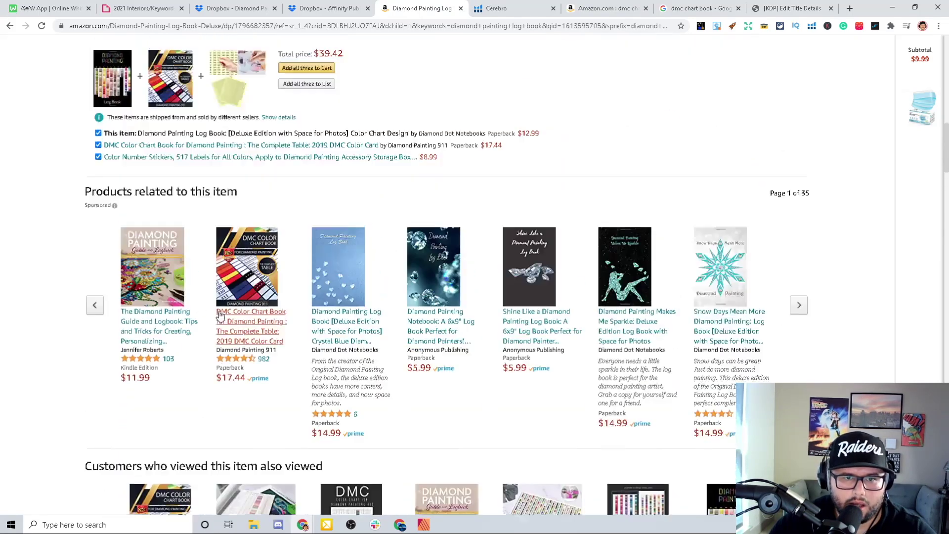
pyautogui.scroll(10, 125, 140)
pyautogui.rightClick(44, 50)
pyautogui.click(74, 55)
# Step: Copy the phrase "diamond painting log book" from the product page's search field and search Amazon for it in the new tab
pyautogui.click(347, 56)
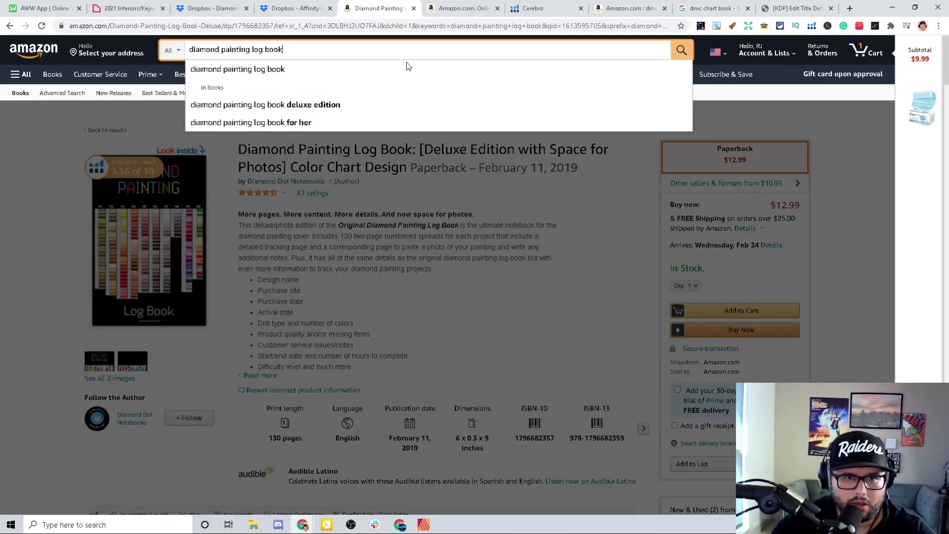
pyautogui.tripleClick(299, 53)
pyautogui.click(304, 57)
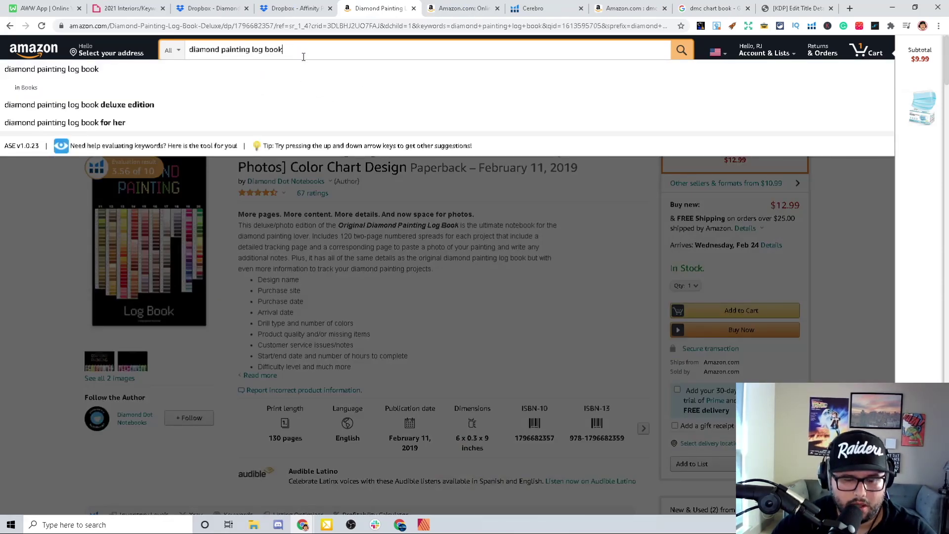
pyautogui.click(454, 9)
pyautogui.click(322, 43)
pyautogui.press('Return')
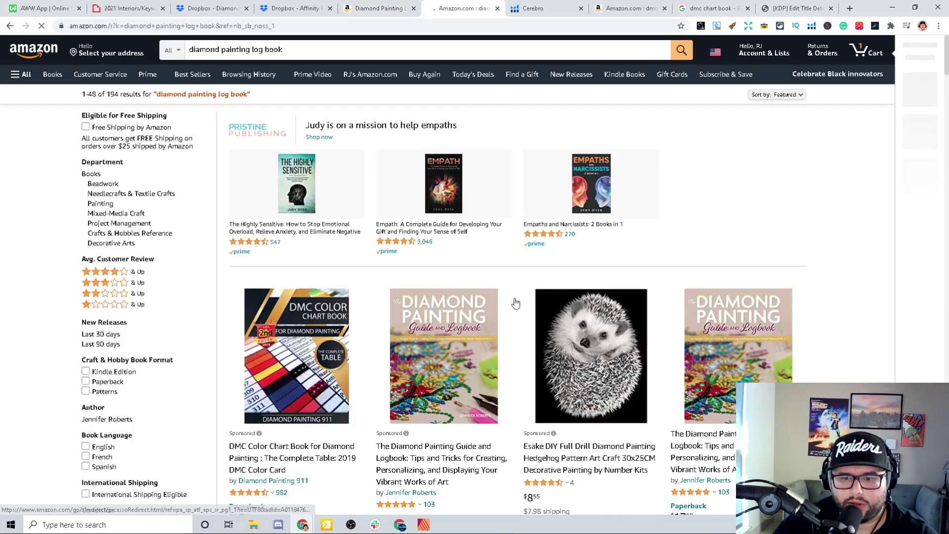
# Step: Examine the titles of competing diamond painting log books in the Amazon search results
pyautogui.scroll(-4, 524, 324)
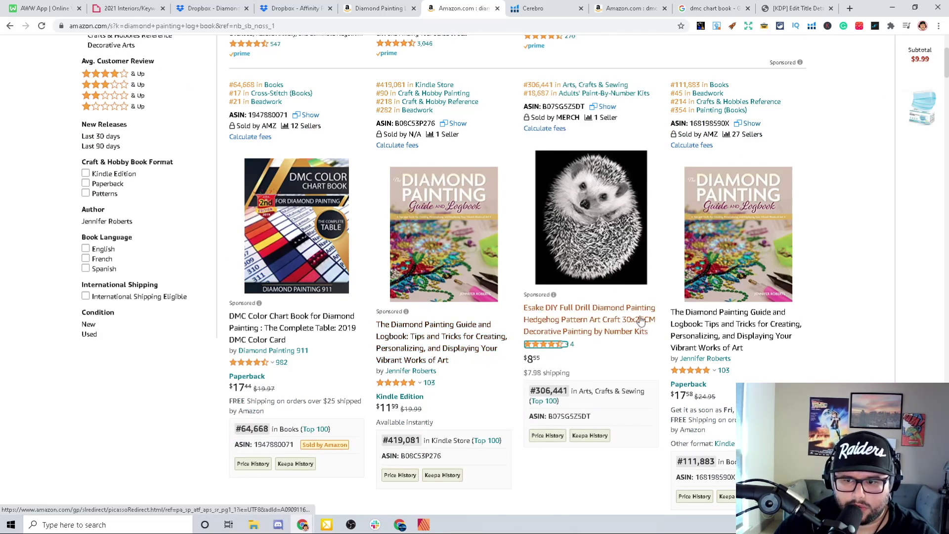
pyautogui.scroll(-1, 510, 388)
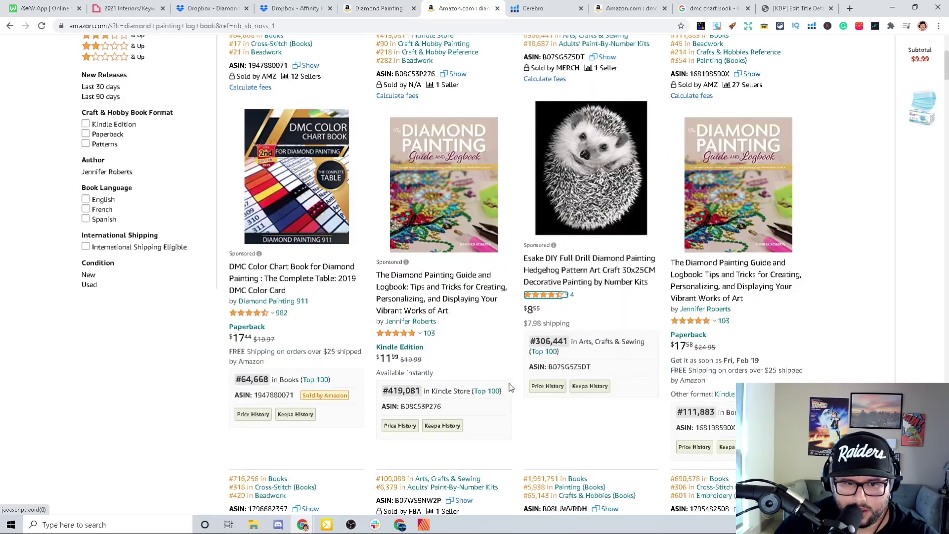
pyautogui.scroll(-8, 510, 388)
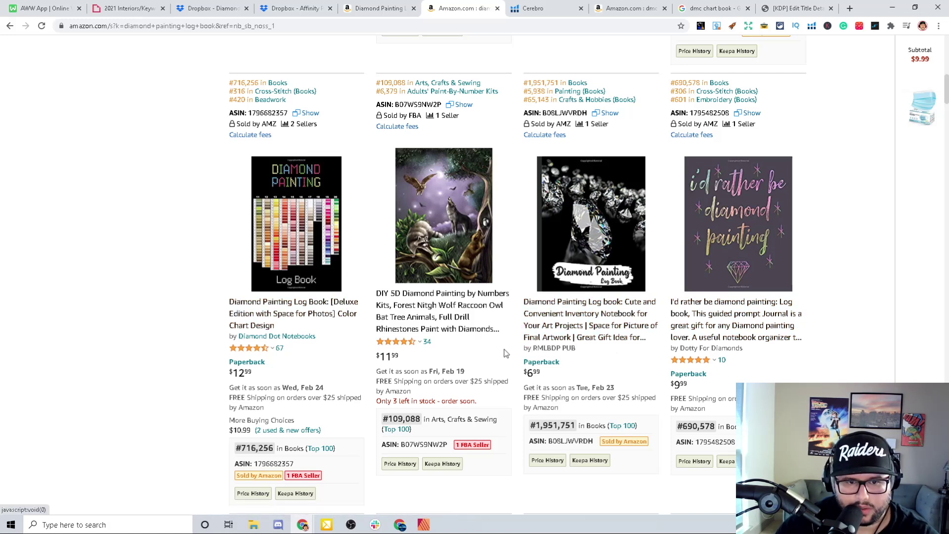
pyautogui.scroll(-1, 509, 348)
pyautogui.scroll(-8, 512, 349)
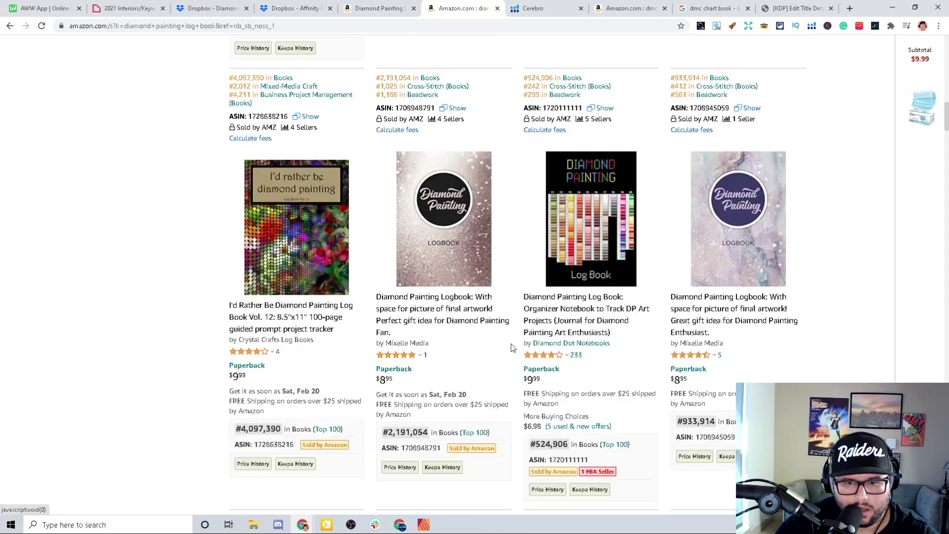
pyautogui.scroll(-1, 474, 281)
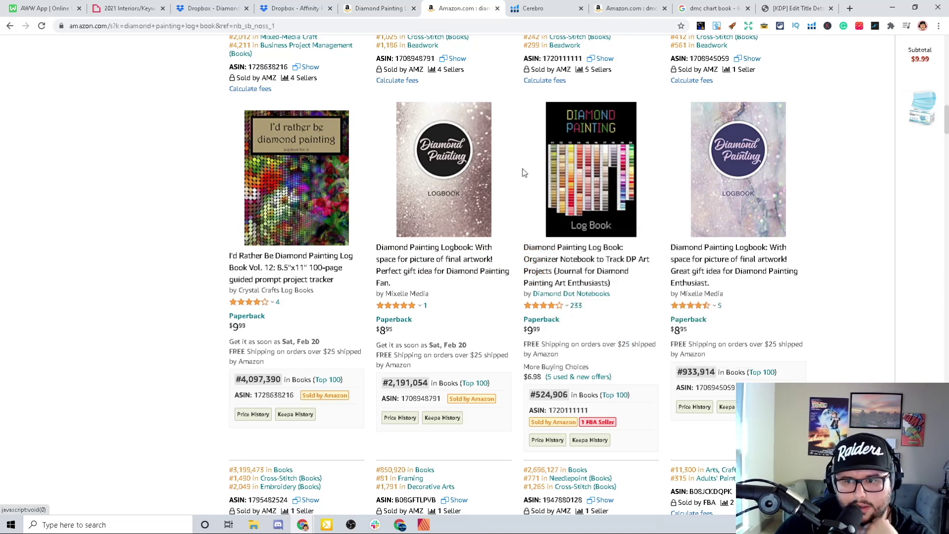
# Step: Switch to Affinity Publisher, check the finished-project picture page of the logbook interior, and return to the Amazon search results
pyautogui.click(427, 527)
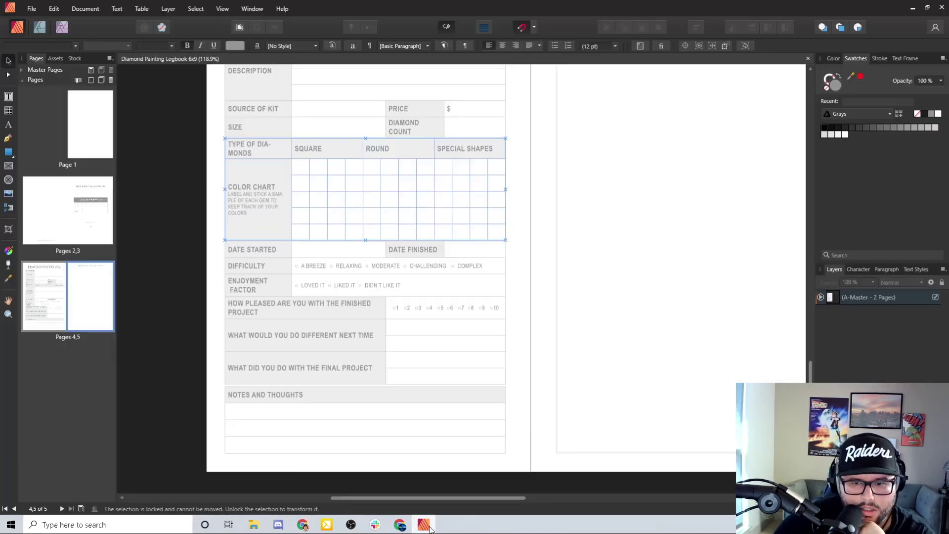
pyautogui.moveTo(456, 499); pyautogui.dragTo(574, 498)
pyautogui.scroll(5, 544, 394)
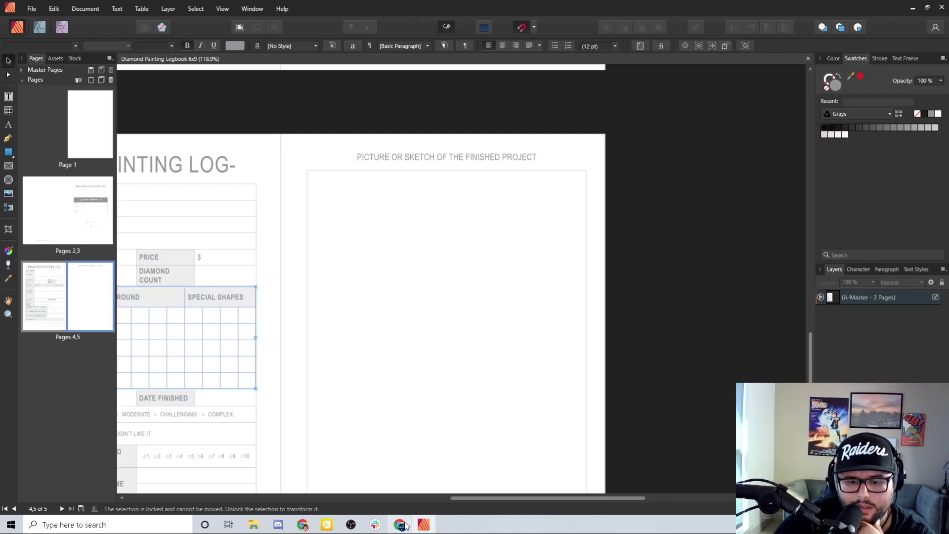
pyautogui.moveTo(404, 523)
pyautogui.moveTo(303, 524)
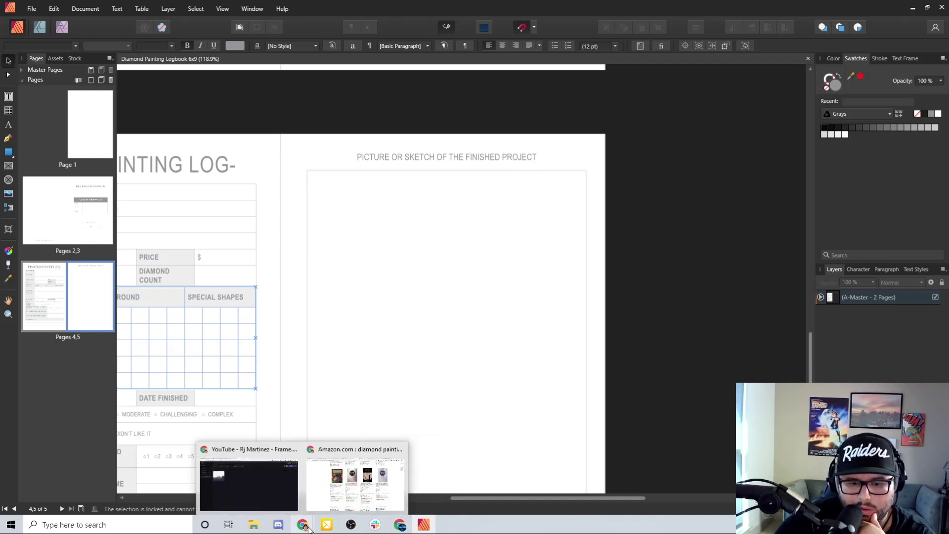
pyautogui.click(342, 502)
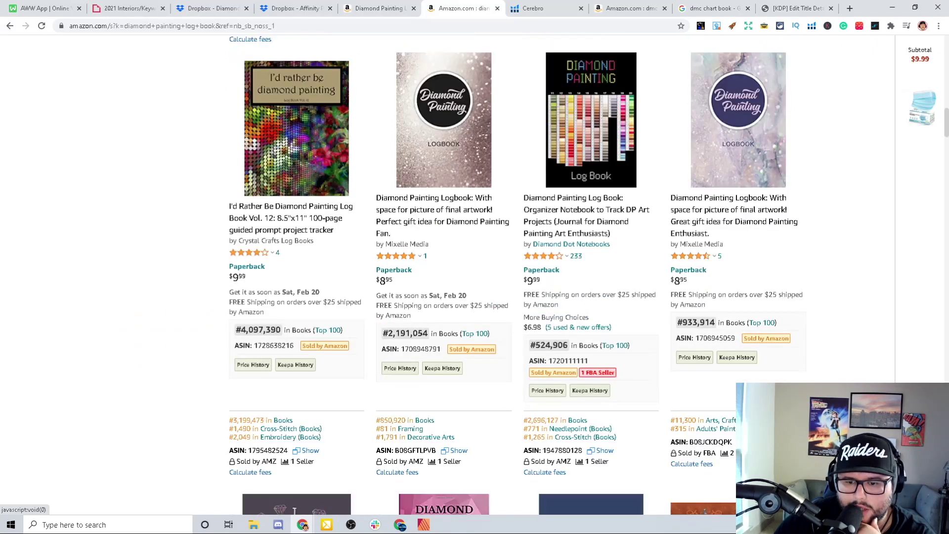
# Step: Review more competing Amazon titles for keywords and extend the KDP subtitle to "Embroidery Art Craft Gift Picture"
pyautogui.scroll(-8, 475, 277)
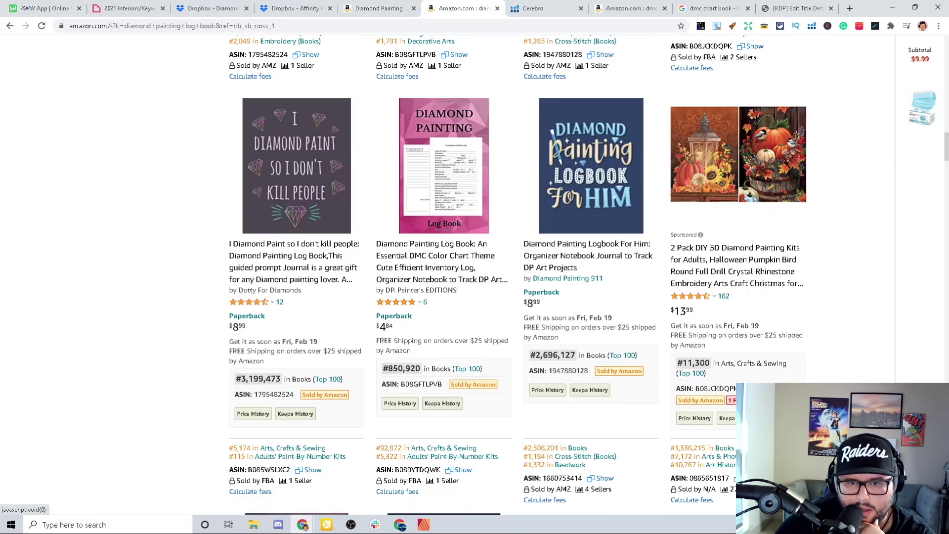
pyautogui.scroll(-1, 872, 380)
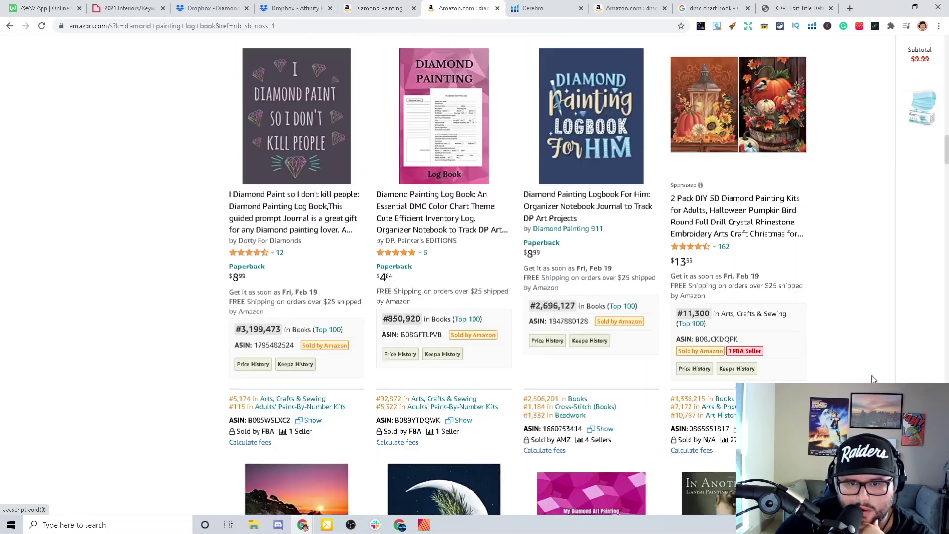
pyautogui.moveTo(447, 141)
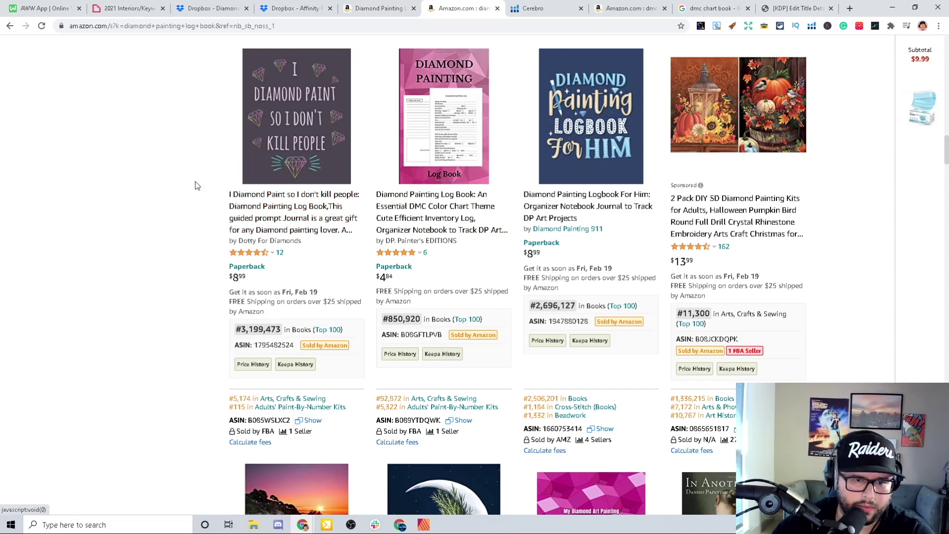
pyautogui.scroll(-5, 479, 299)
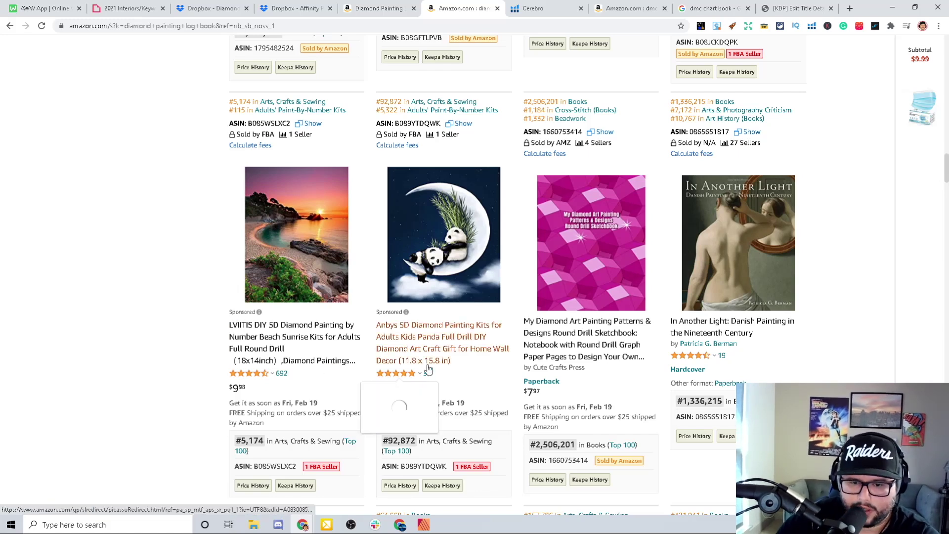
pyautogui.hotkey('ctrl', '9')
pyautogui.write('Crafyt')
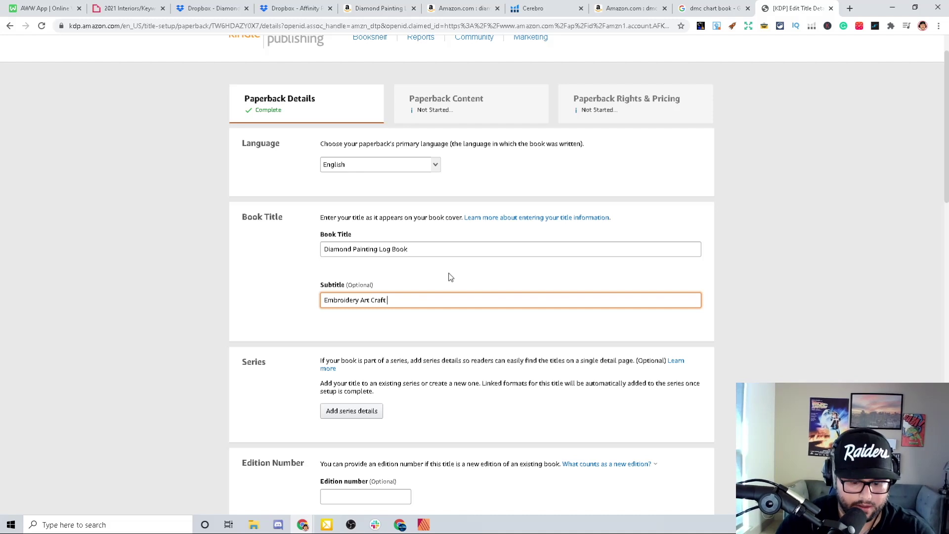
pyautogui.write(' Gift Pictuyr')
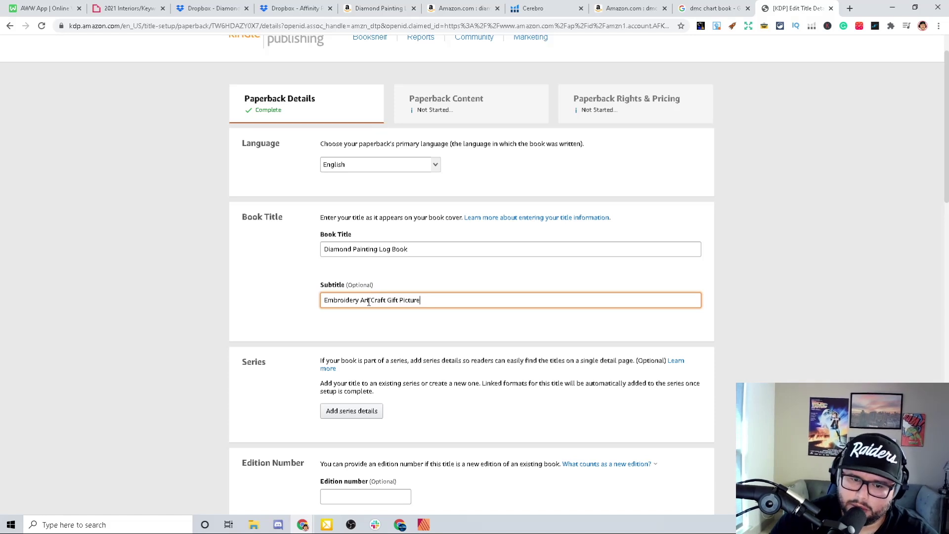
# Step: Copy "Log Book" from the book title and append it to the subtitle, making it "Embroidery Art Craft Gift Picture Log Book"
pyautogui.moveTo(380, 249); pyautogui.dragTo(415, 246)
pyautogui.click(440, 299)
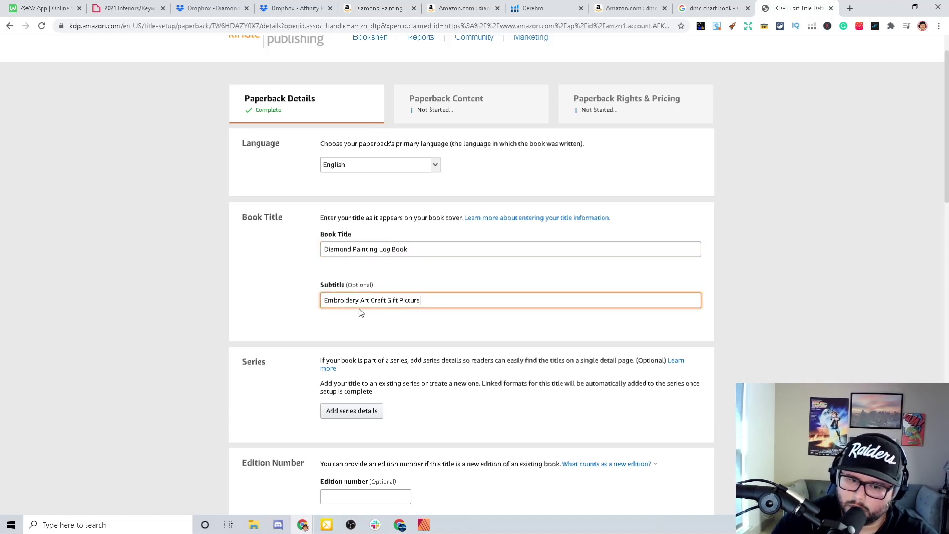
pyautogui.moveTo(380, 253); pyautogui.dragTo(408, 251)
pyautogui.rightClick(400, 254)
pyautogui.click(425, 283)
pyautogui.click(429, 300)
pyautogui.hotkey('ctrl', 'v')
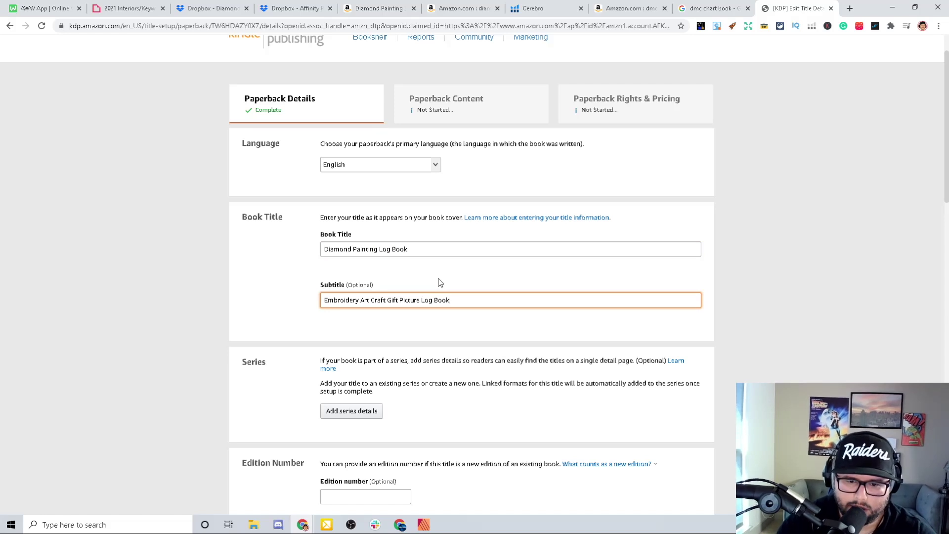
# Step: Remove "Log Book" from the end of the subtitle so it reads "Embroidery Art Craft Gift Picture"
pyautogui.moveTo(449, 300); pyautogui.dragTo(420, 300)
pyautogui.press('BackSpace')
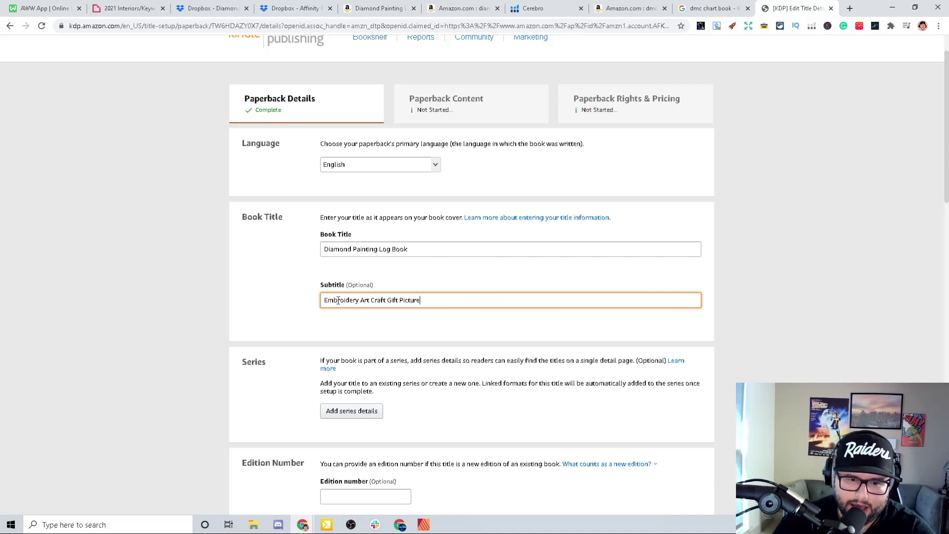
pyautogui.moveTo(323, 300)
pyautogui.mouseDown()
pyautogui.moveTo(372, 300)
pyautogui.moveTo(326, 296)
pyautogui.mouseUp()
pyautogui.click(372, 300)
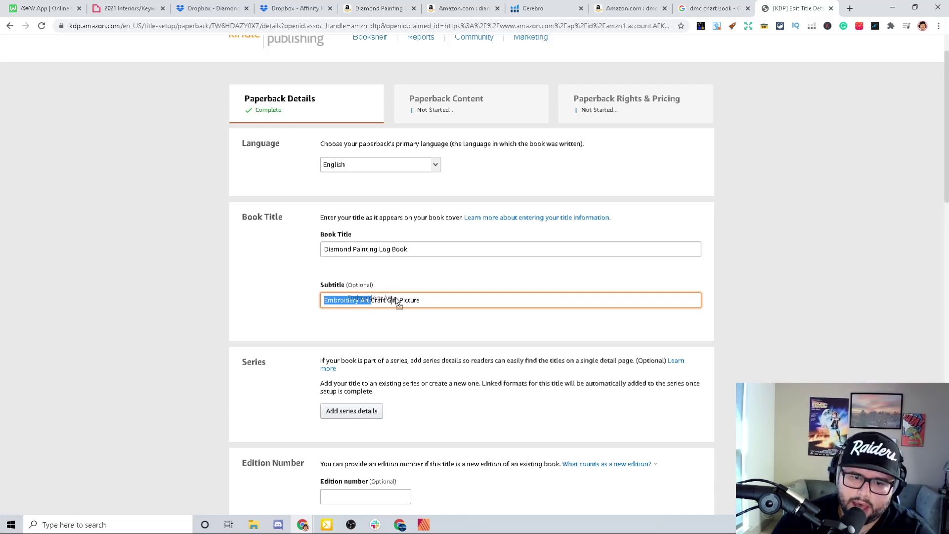
pyautogui.click(418, 300)
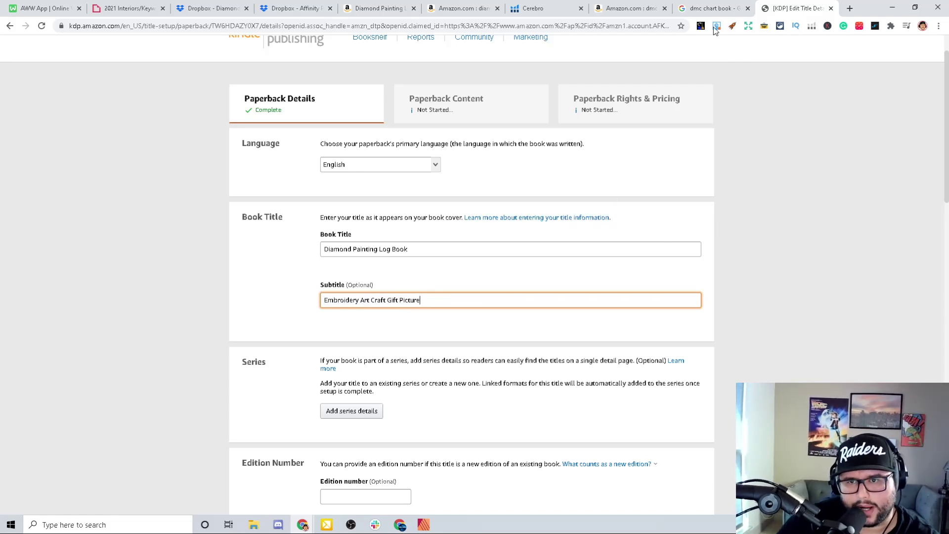
# Step: Switch to the Amazon search results and examine the titles of competing diamond painting kits and log books for more keywords
pyautogui.click(626, 8)
pyautogui.click(466, 4)
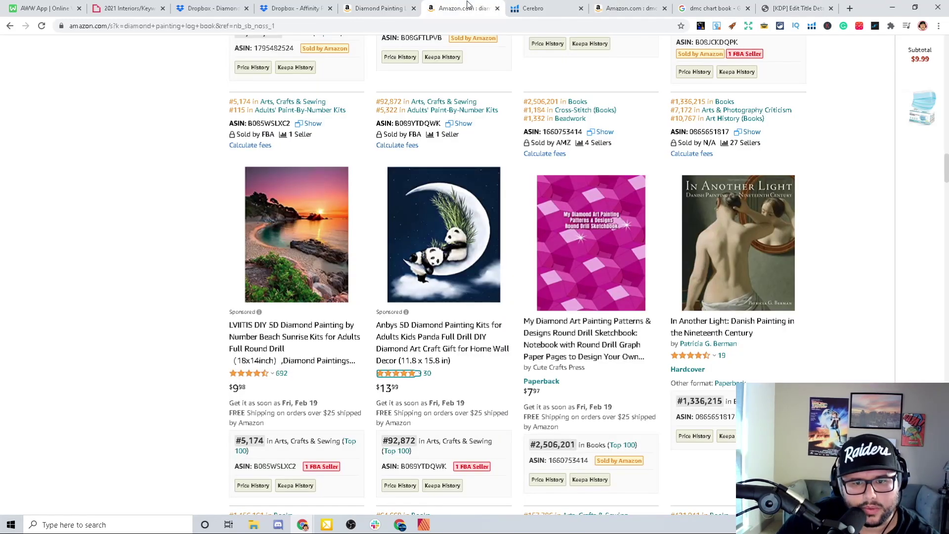
pyautogui.scroll(-2, 692, 322)
pyautogui.moveTo(579, 388)
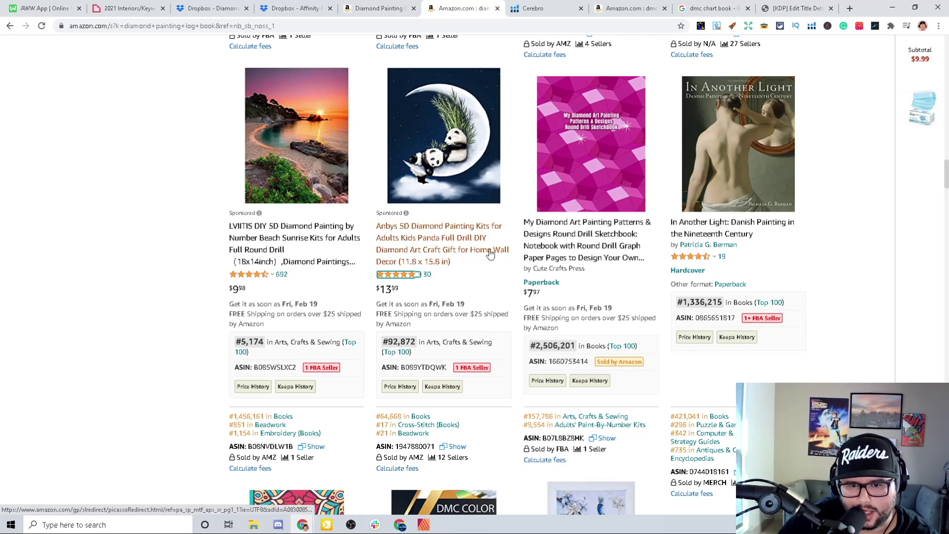
pyautogui.moveTo(494, 203)
pyautogui.scroll(-18, 494, 203)
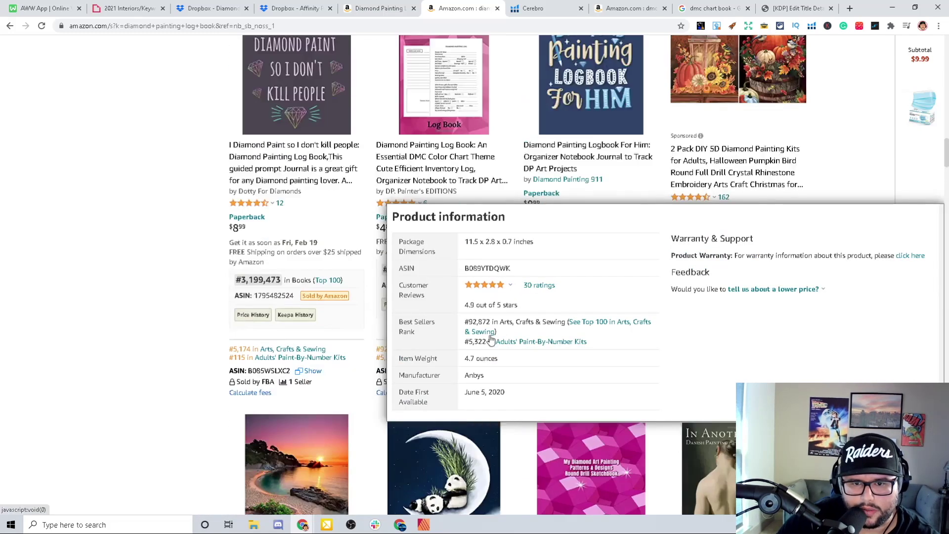
pyautogui.scroll(4, 520, 288)
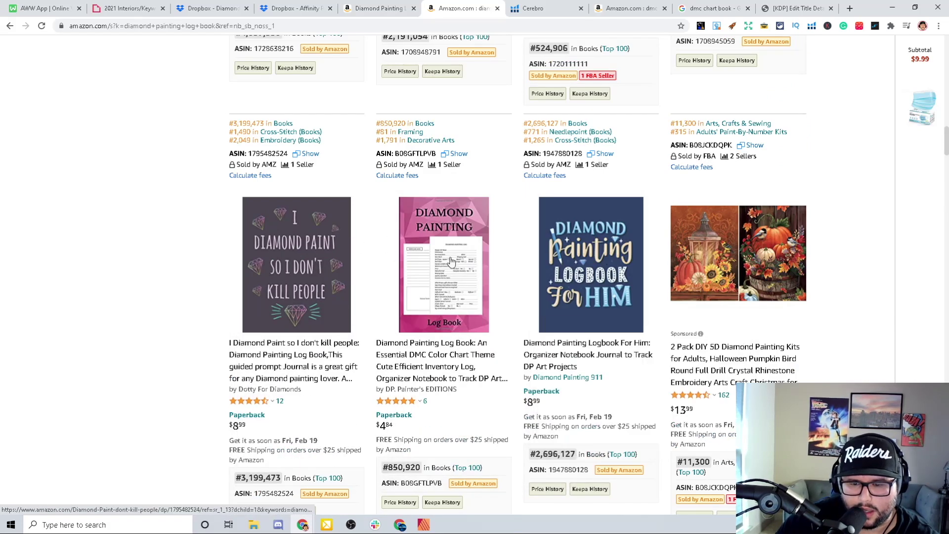
pyautogui.scroll(10, 462, 365)
pyautogui.scroll(-2, 462, 366)
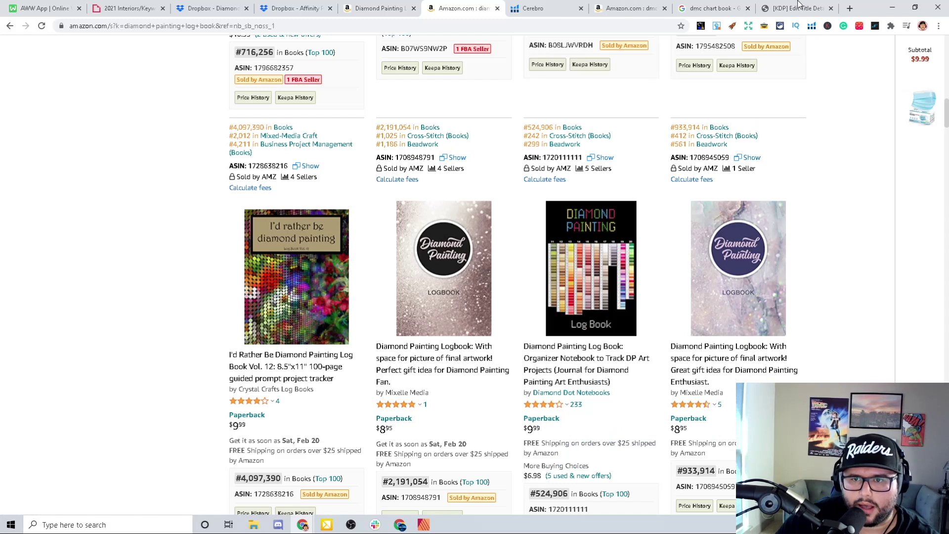
pyautogui.scroll(-2, 547, 343)
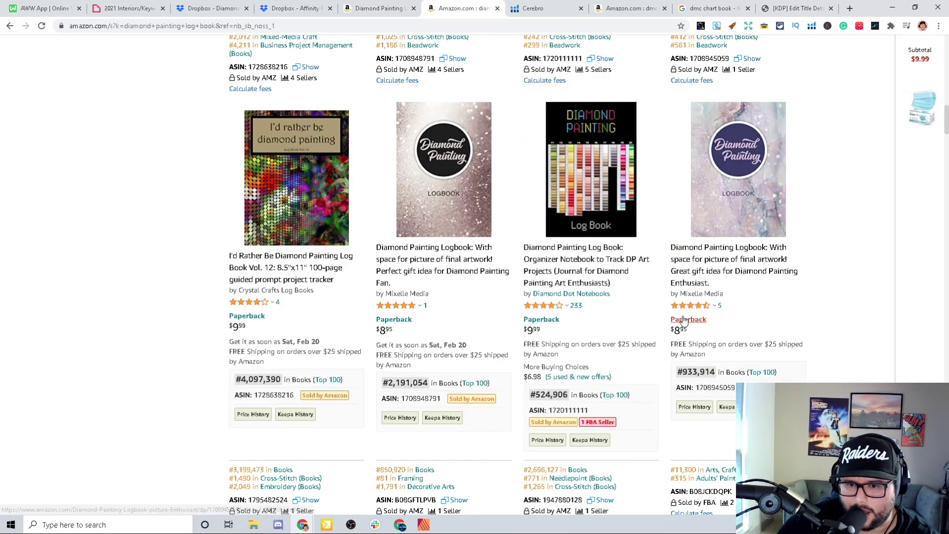
pyautogui.moveTo(552, 320)
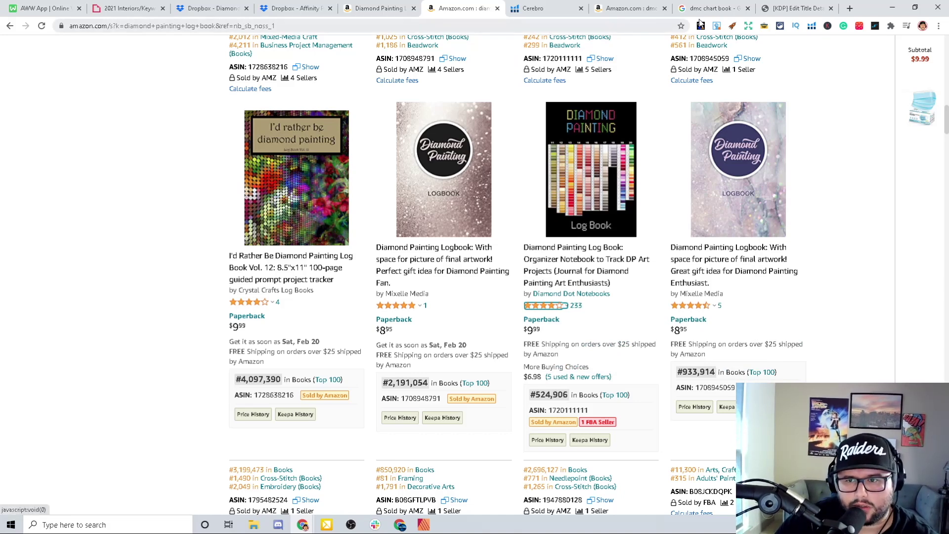
# Step: Return to the KDP title details and enter "Keyword keyword keyword" in the first keyword box as an example of separate keywords
pyautogui.click(804, 14)
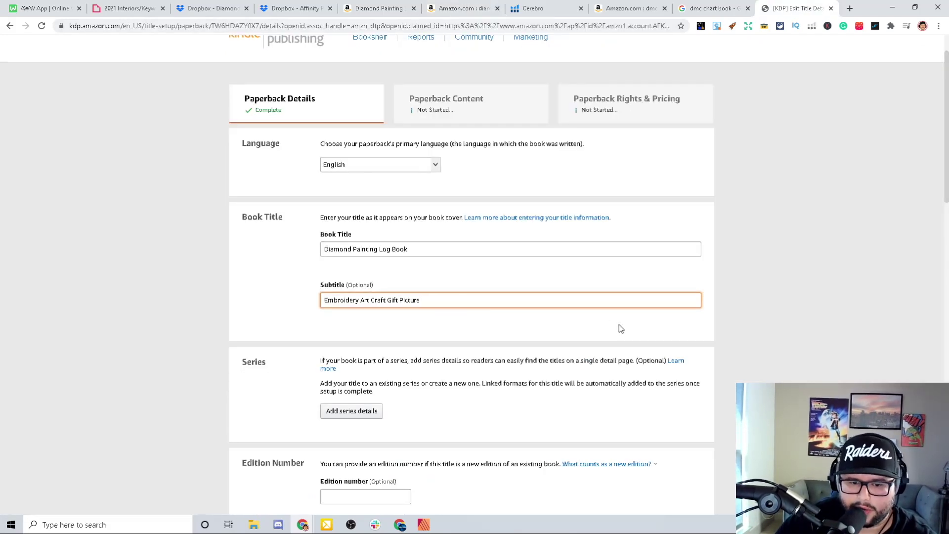
pyautogui.scroll(-10, 566, 311)
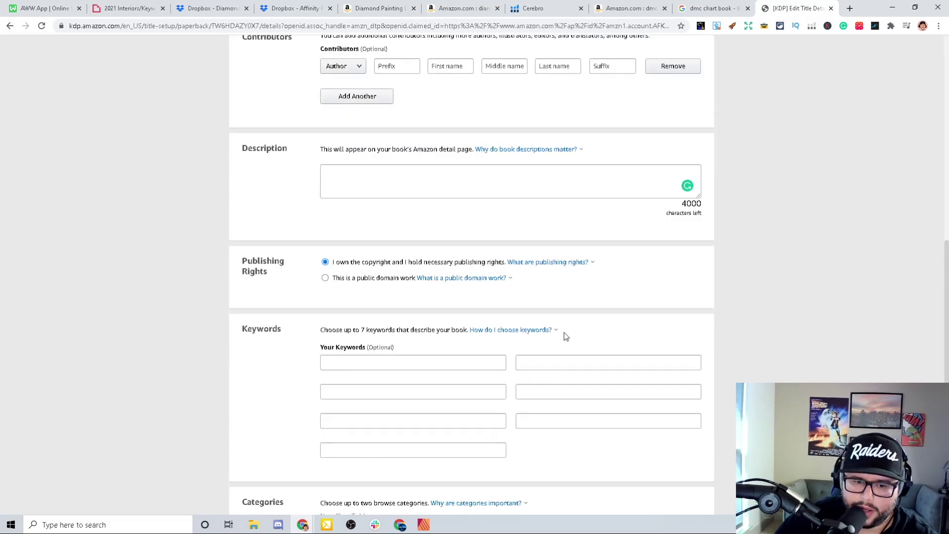
pyautogui.scroll(-2, 566, 336)
pyautogui.click(377, 317)
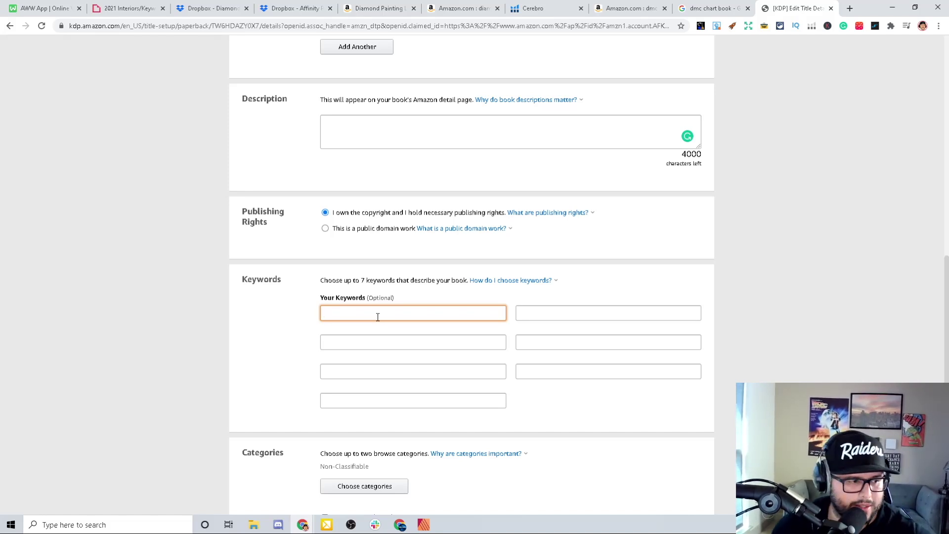
pyautogui.scroll(1, 371, 341)
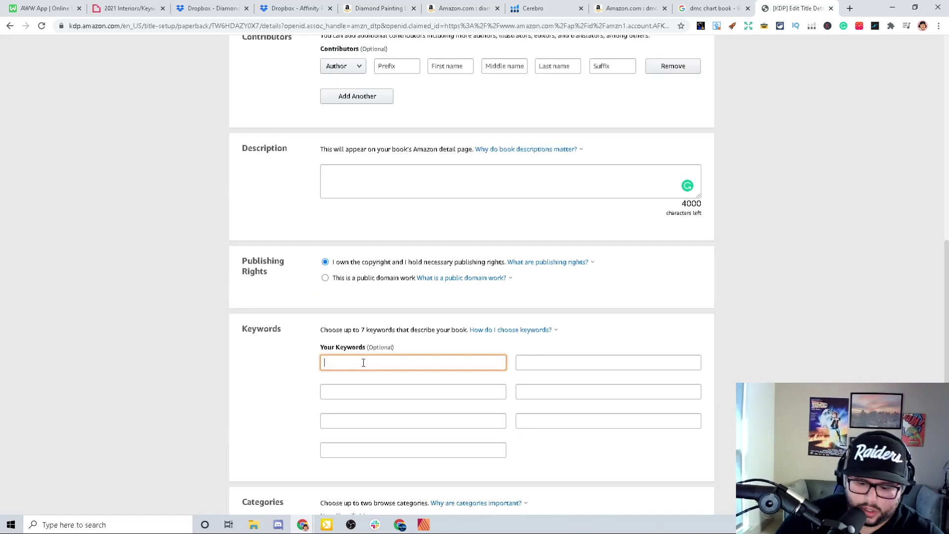
pyautogui.write('Keywordf')
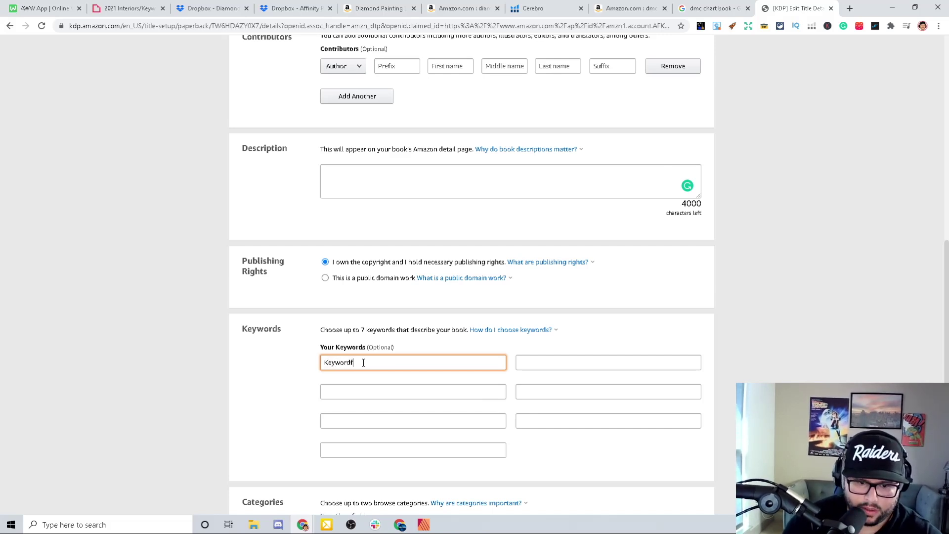
pyautogui.press('BackSpace')
pyautogui.write('.')
pyautogui.write(' keywor')
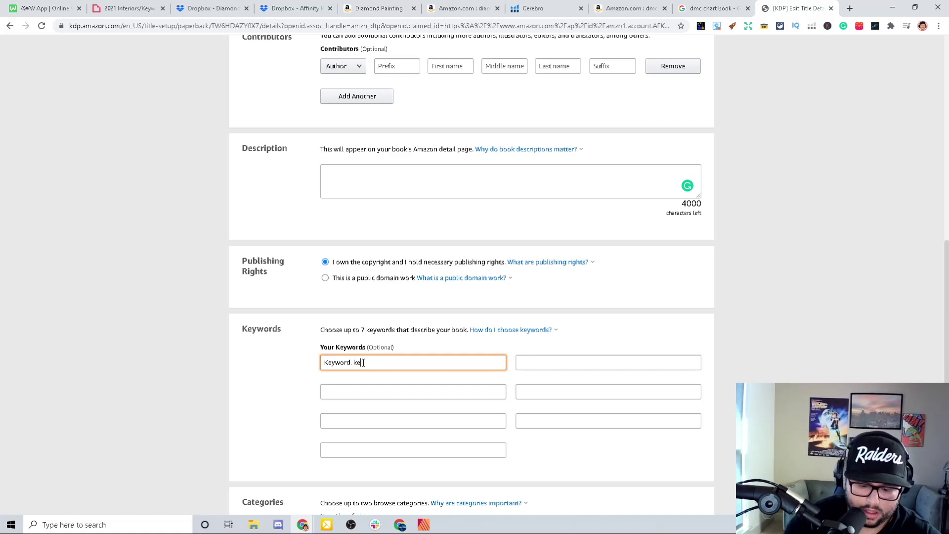
pyautogui.write('d')
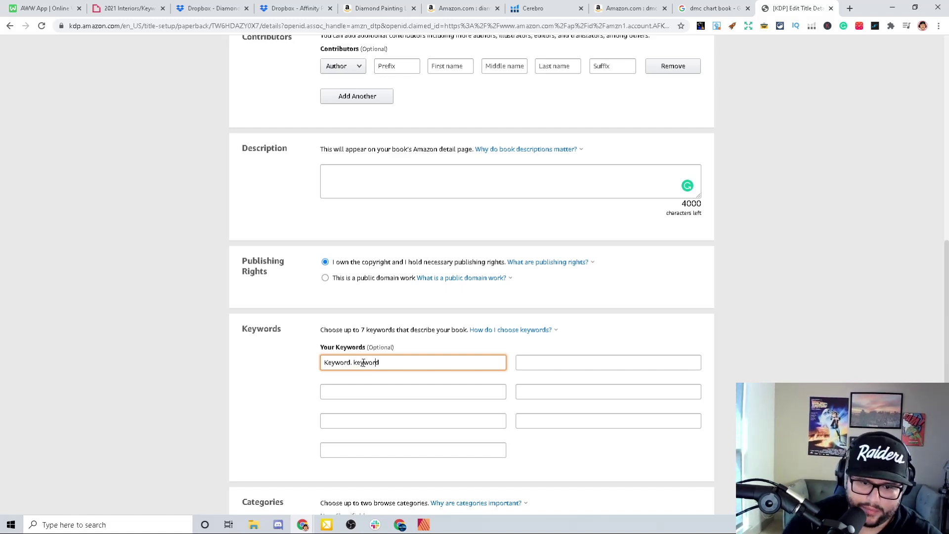
pyautogui.press('Left')
pyautogui.press('Left')
pyautogui.press('Left')
pyautogui.press('Left')
pyautogui.press('Left')
pyautogui.press('Left')
pyautogui.press('Left')
pyautogui.press('Left')
pyautogui.press('BackSpace')
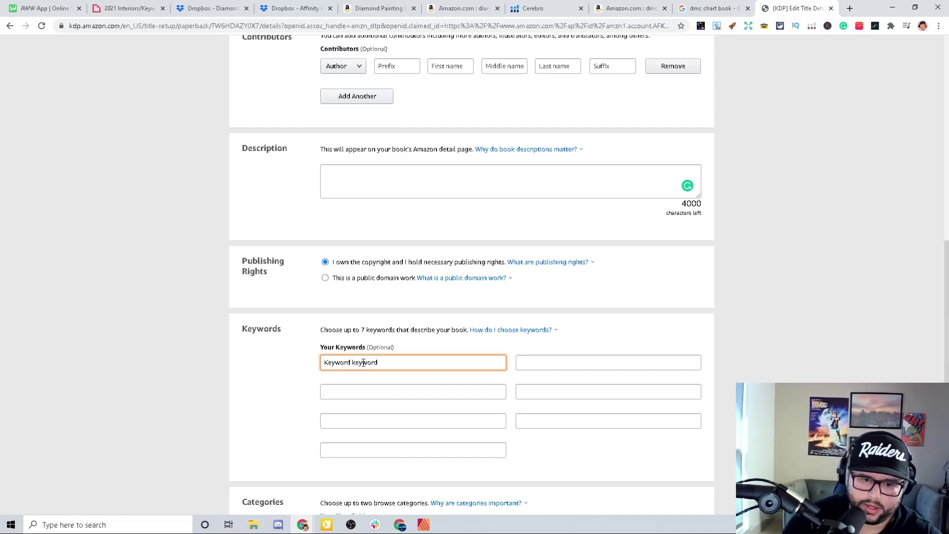
pyautogui.write('keyword')
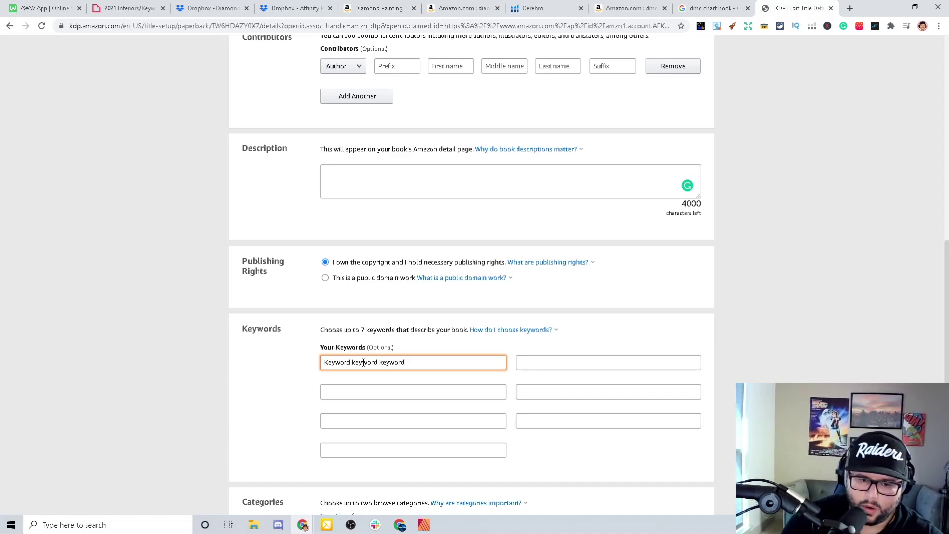
# Step: Enter "exact phrase" in the keyword box directly below "Keyword keyword keyword"
pyautogui.click(360, 392)
pyautogui.write('e')
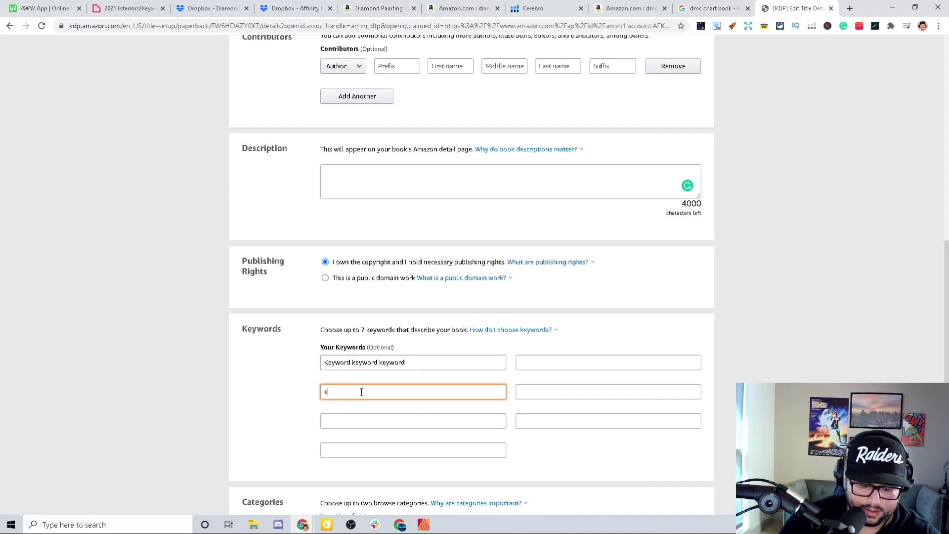
pyautogui.write('xact phrsa')
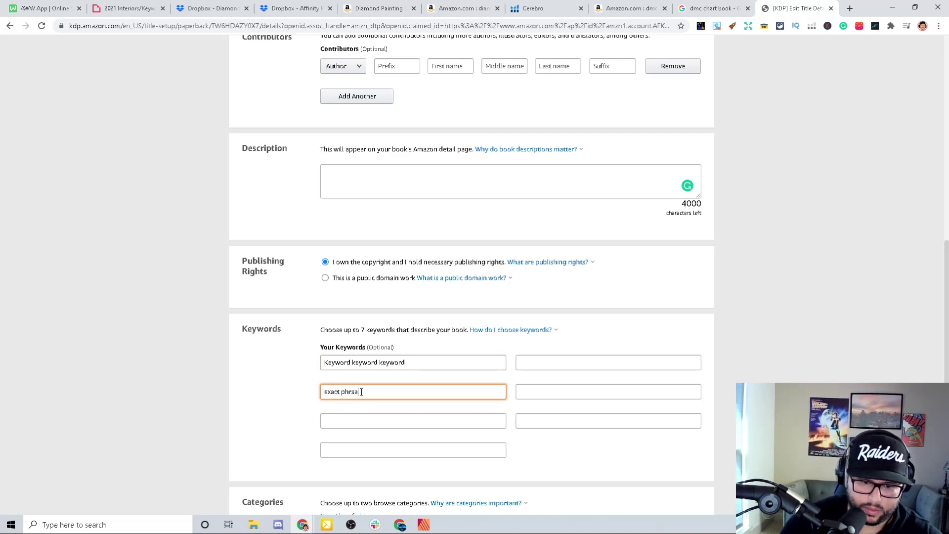
pyautogui.press('BackSpace')
pyautogui.write('ase')
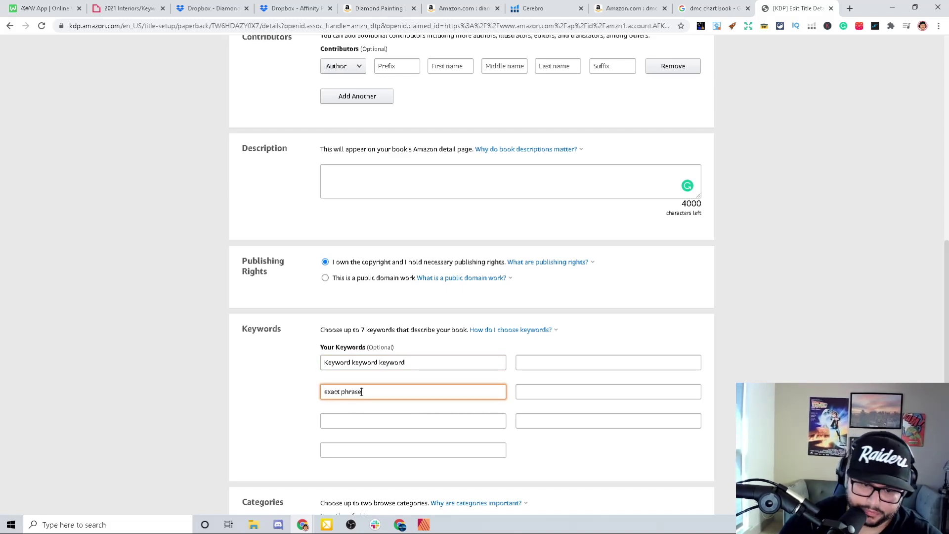
# Step: Copy the phrase "diamond painting log" from the Cerebro keyword list and paste it into the KDP keyword box below "exact phrase"
pyautogui.click(532, 8)
pyautogui.scroll(3, 129, 219)
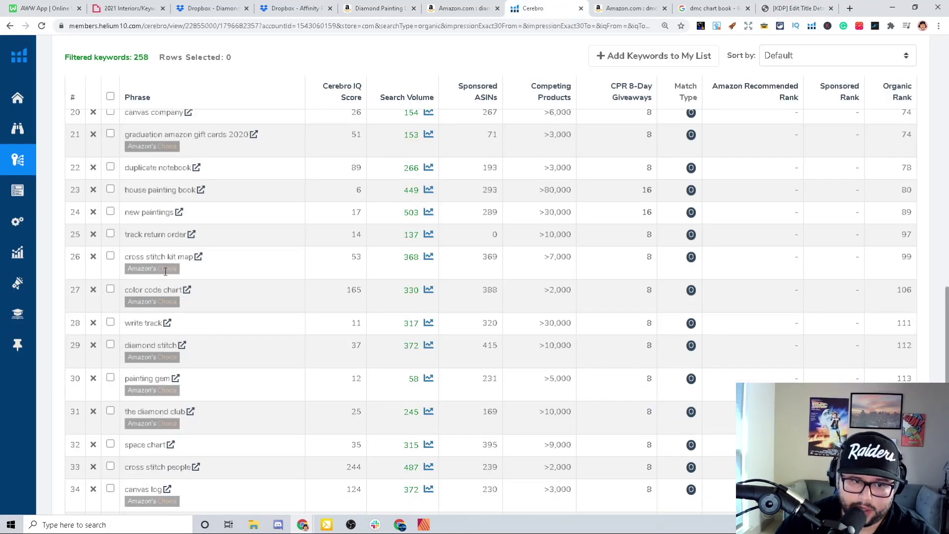
pyautogui.scroll(15, 145, 223)
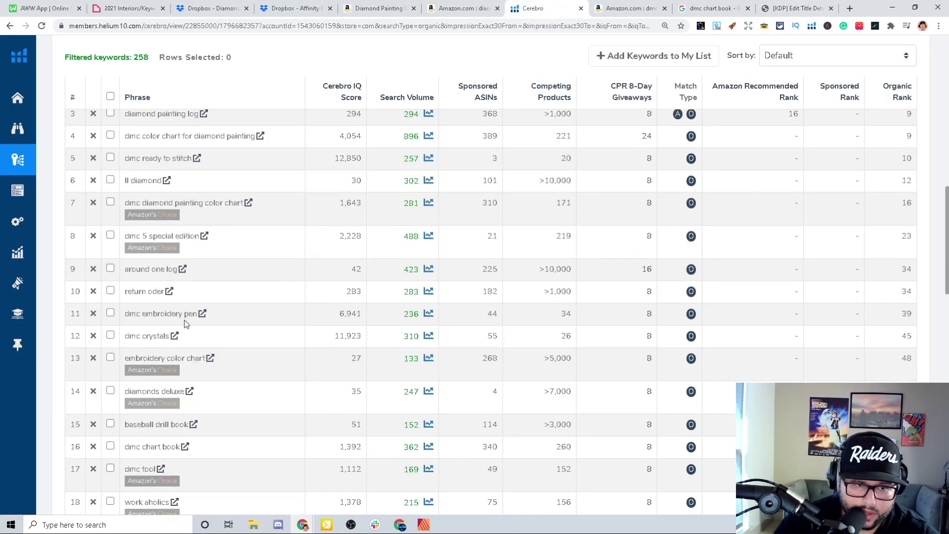
pyautogui.scroll(-5, 140, 227)
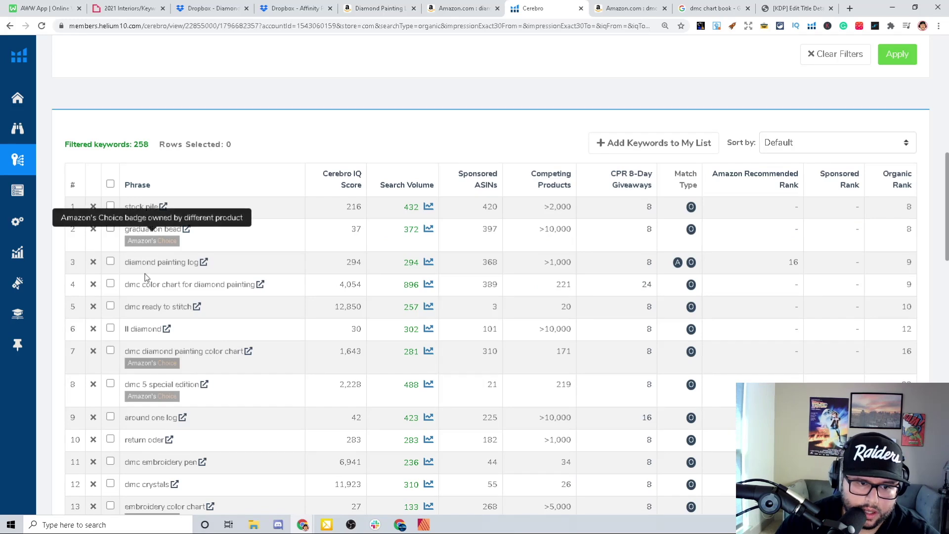
pyautogui.moveTo(127, 264); pyautogui.dragTo(199, 269)
pyautogui.rightClick(190, 267)
pyautogui.click(213, 274)
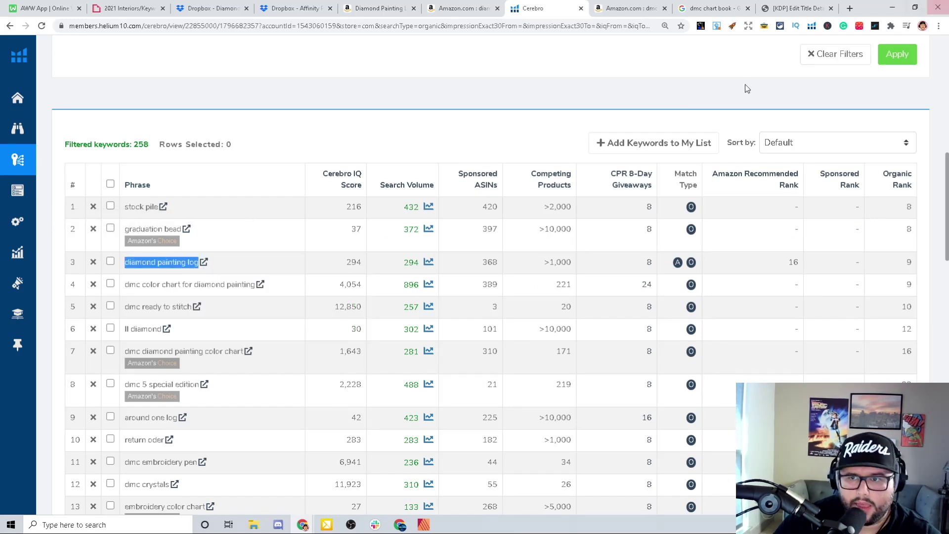
pyautogui.click(786, 9)
pyautogui.click(368, 424)
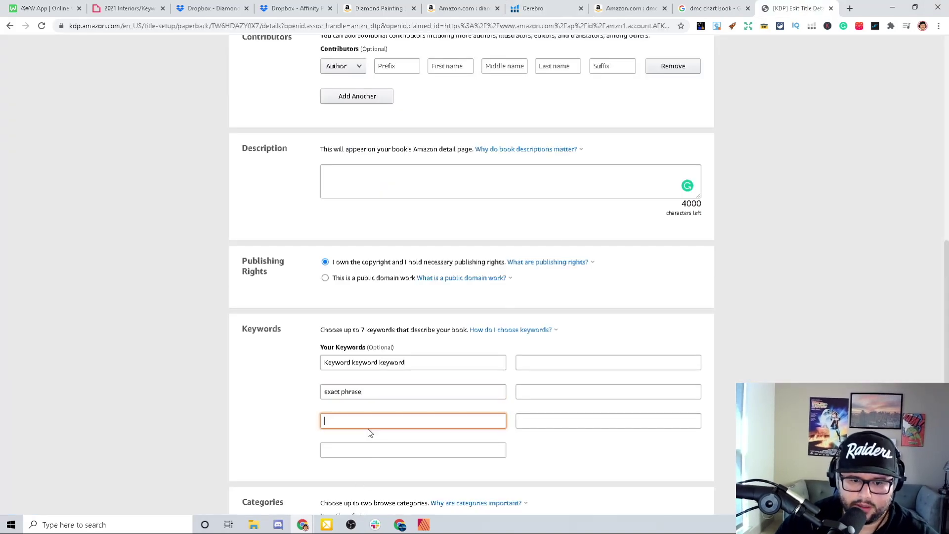
pyautogui.hotkey('ctrl', 'v')
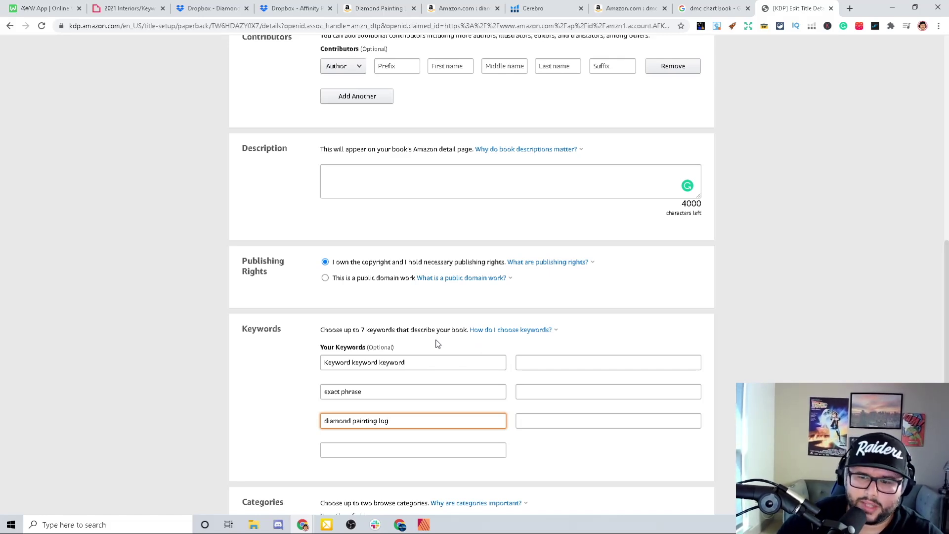
# Step: Read KDP's guidance on how to choose keywords, and check the book title and subtitle against it
pyautogui.click(510, 330)
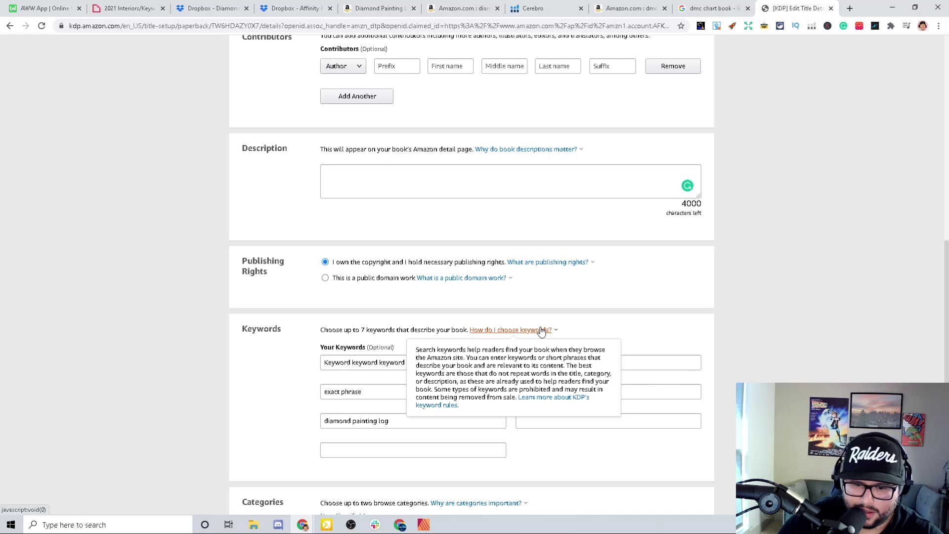
pyautogui.click(542, 330)
pyautogui.click(502, 330)
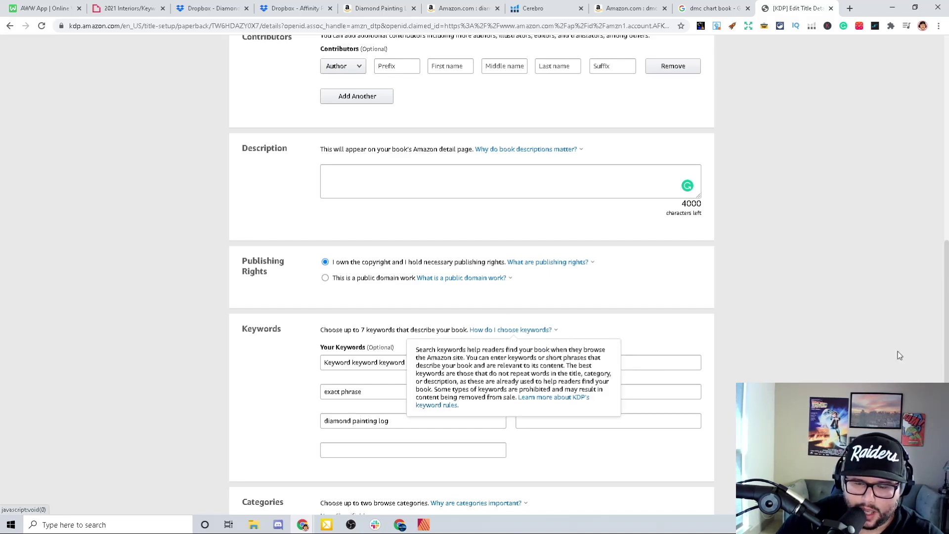
pyautogui.scroll(4, 519, 326)
pyautogui.scroll(7, 355, 188)
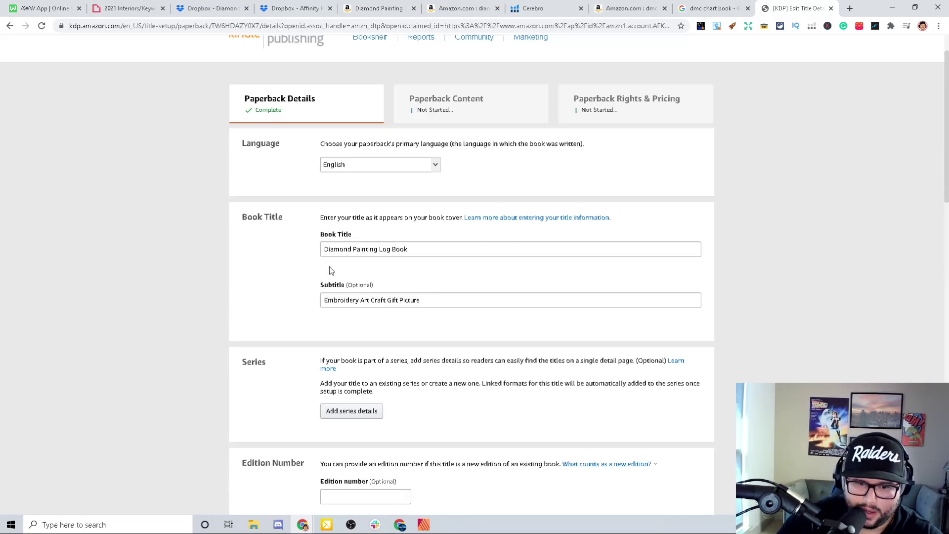
# Step: Search Google for the "diamond painting log" keyword from the KDP form and review the related, people-also-search-for and long-tail keyword suggestions
pyautogui.scroll(-12, 427, 346)
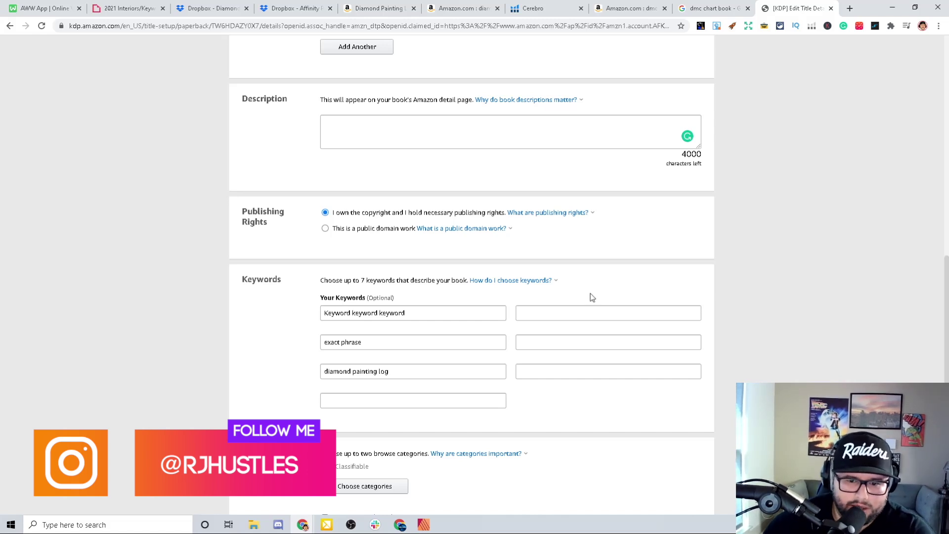
pyautogui.tripleClick(441, 370)
pyautogui.rightClick(441, 371)
pyautogui.click(396, 251)
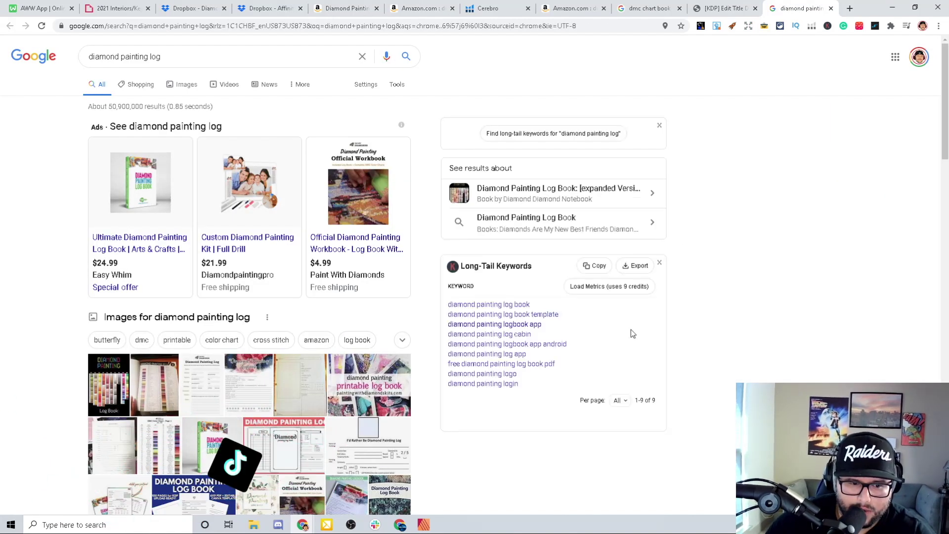
pyautogui.scroll(-4, 643, 330)
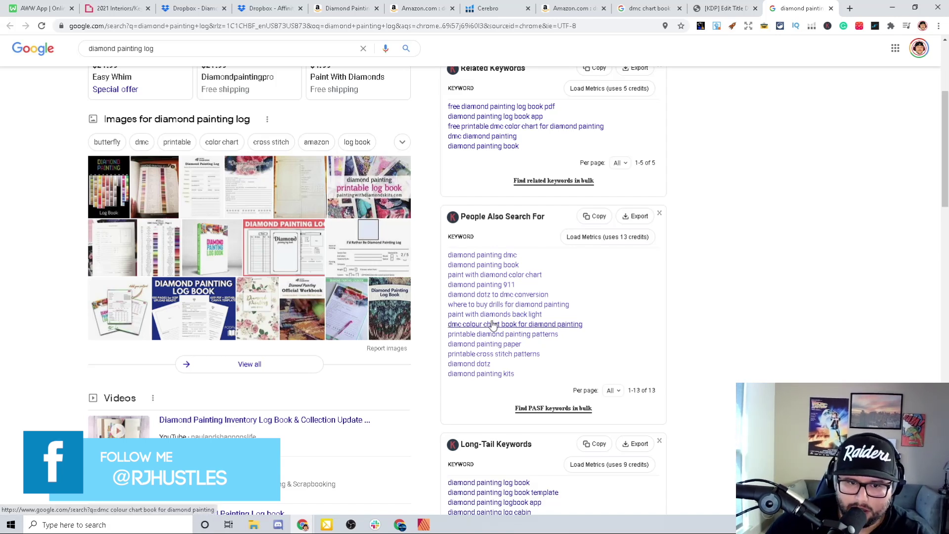
pyautogui.scroll(-3, 494, 336)
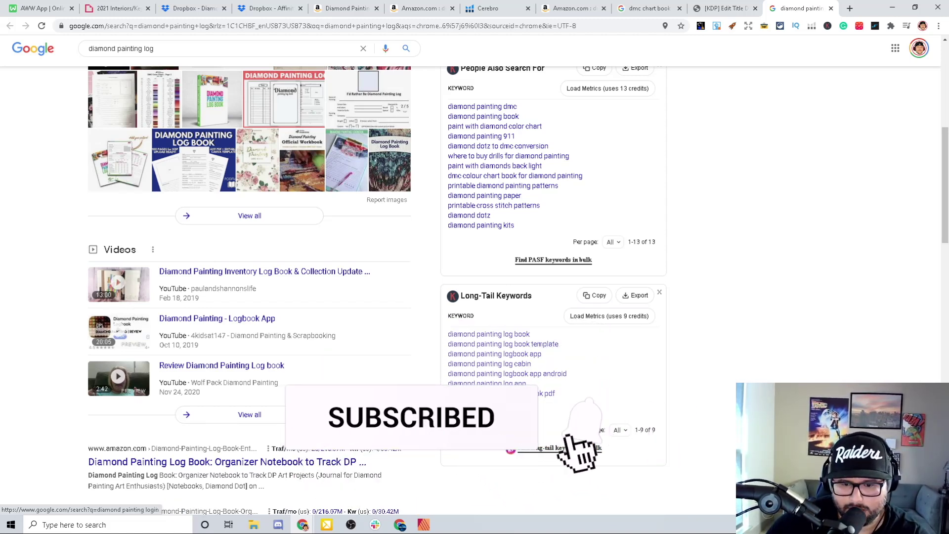
pyautogui.scroll(7, 661, 420)
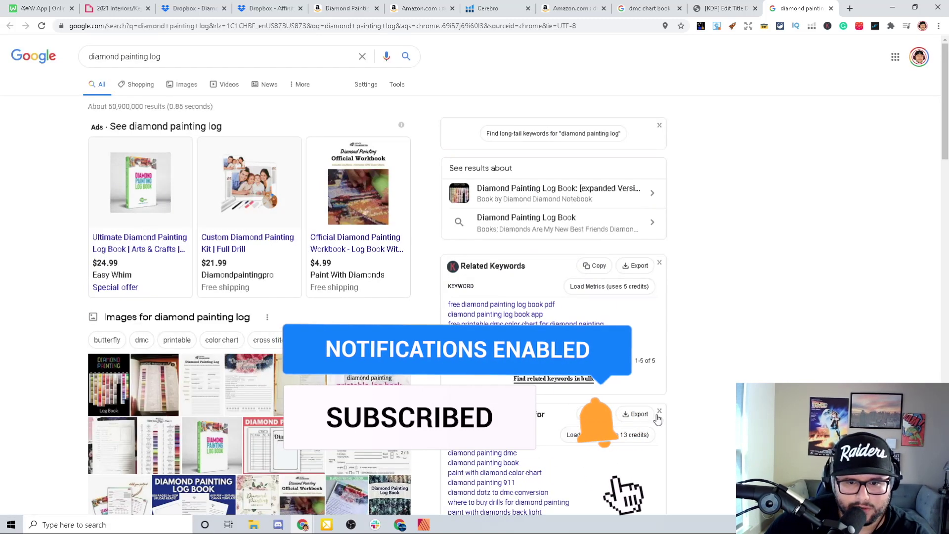